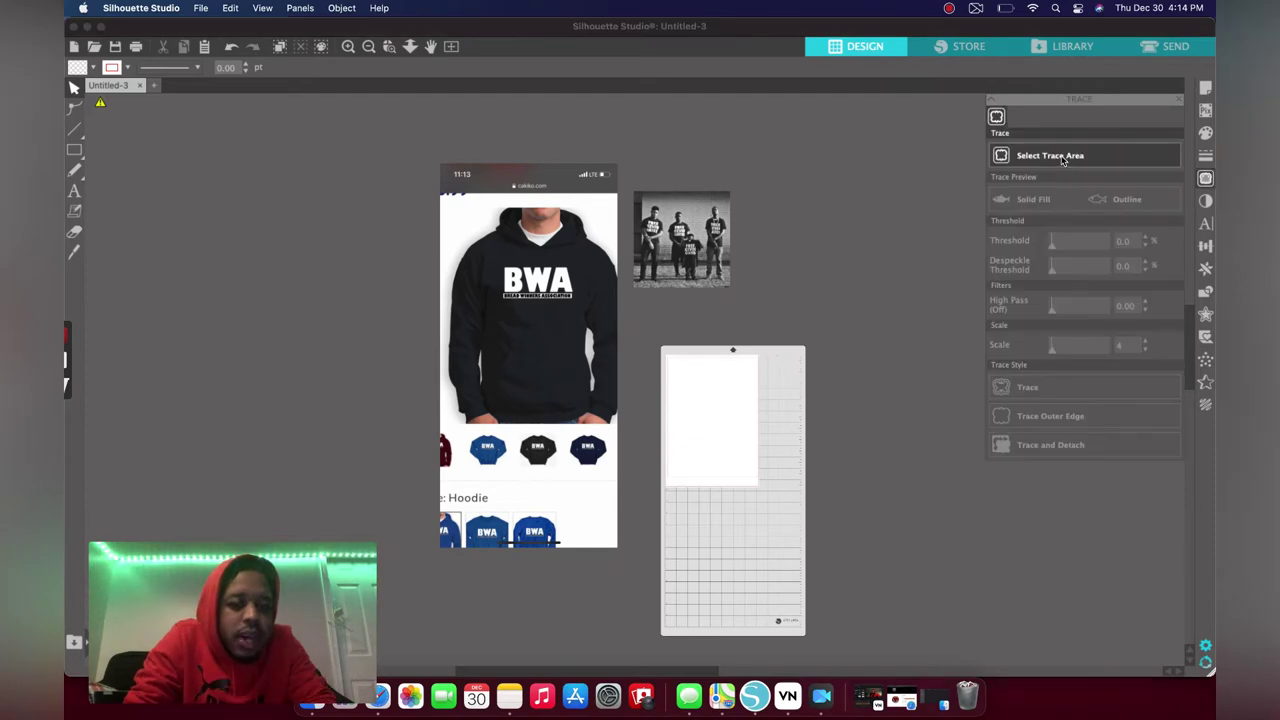
# Trace the BWA logo area on the hoodie photo and move the photo off the traced outline.
pyautogui.click(1063, 157)
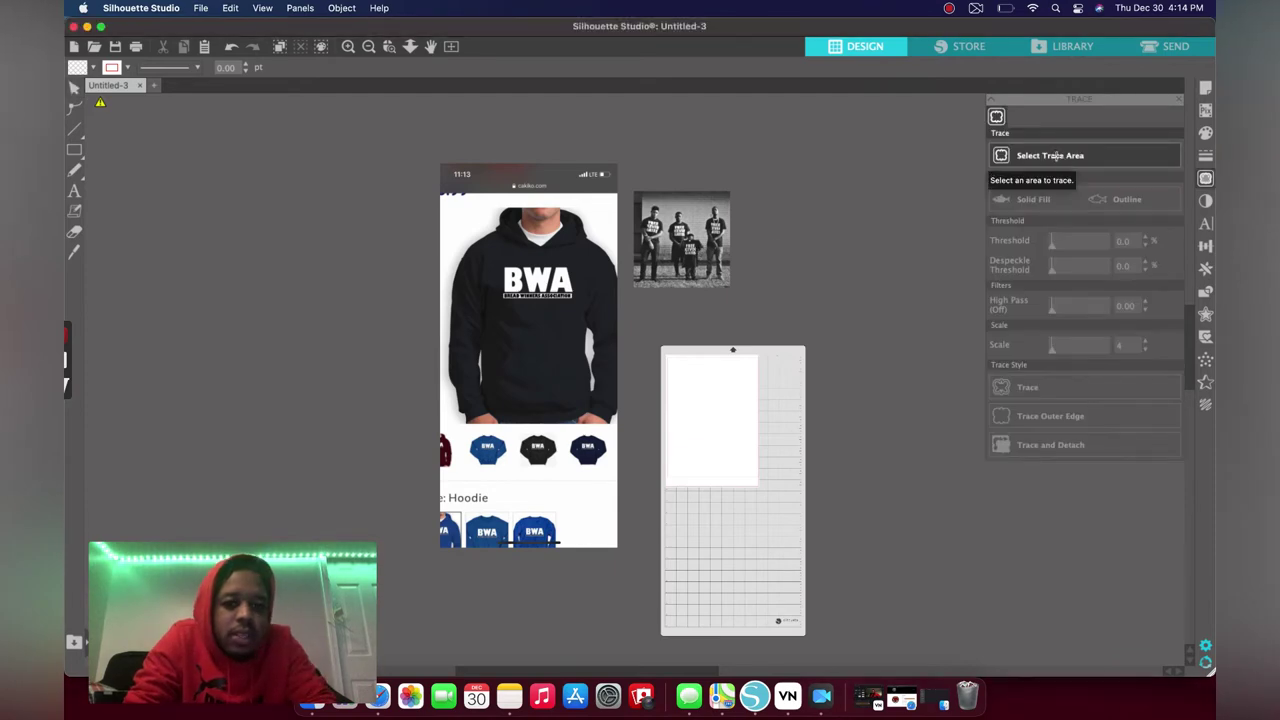
pyautogui.scroll(5, 581, 311)
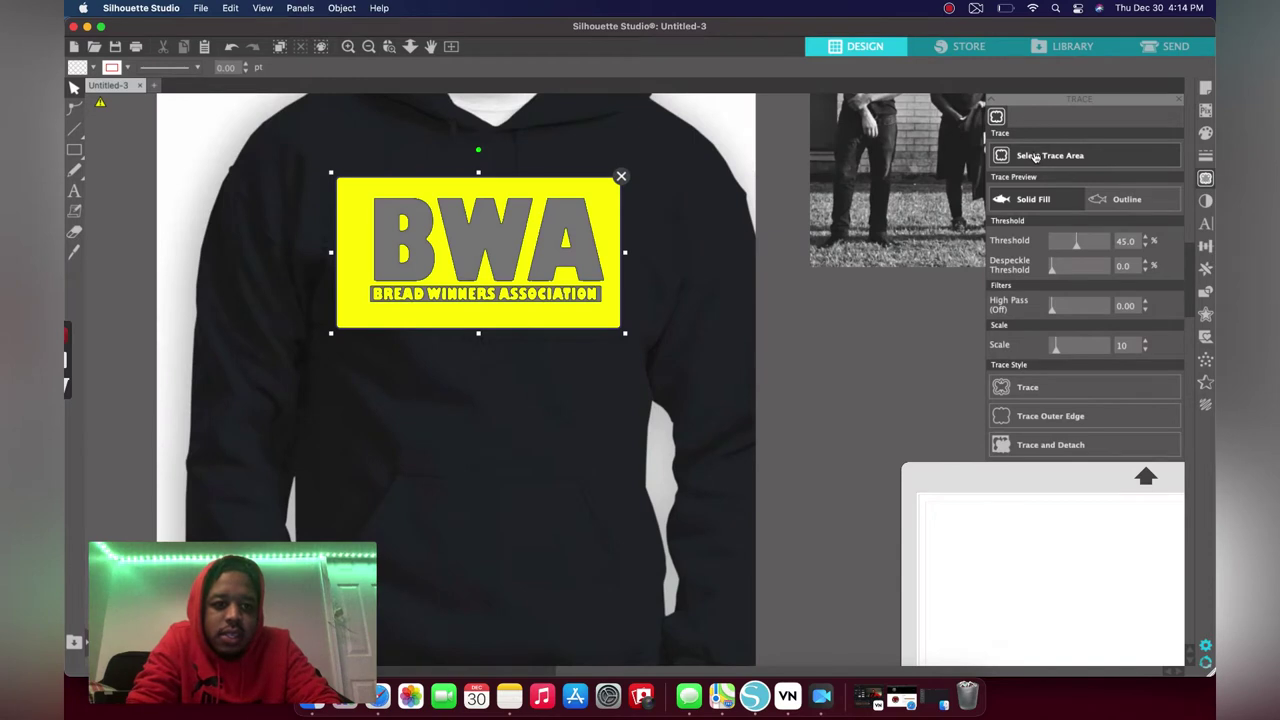
pyautogui.click(1036, 160)
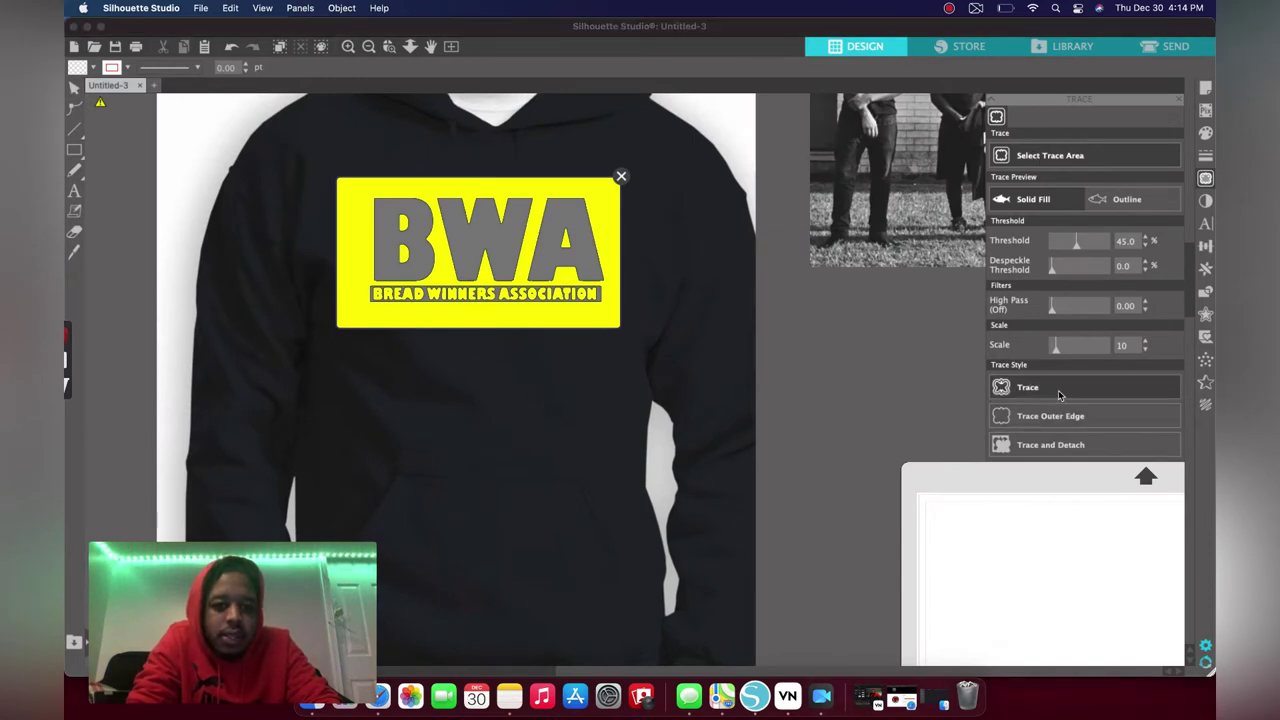
pyautogui.click(621, 176)
pyautogui.moveTo(706, 387)
pyautogui.mouseDown()
pyautogui.moveTo(195, 352)
pyautogui.moveTo(522, 411)
pyautogui.mouseUp()
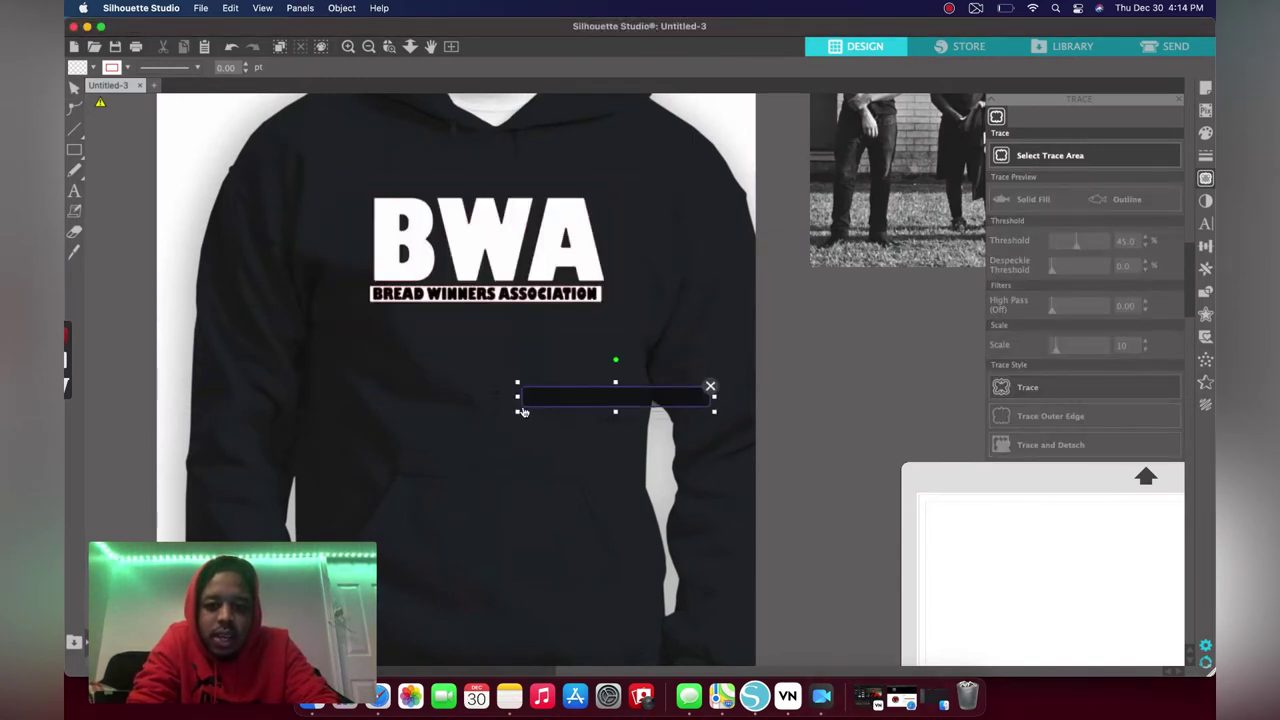
pyautogui.click(711, 389)
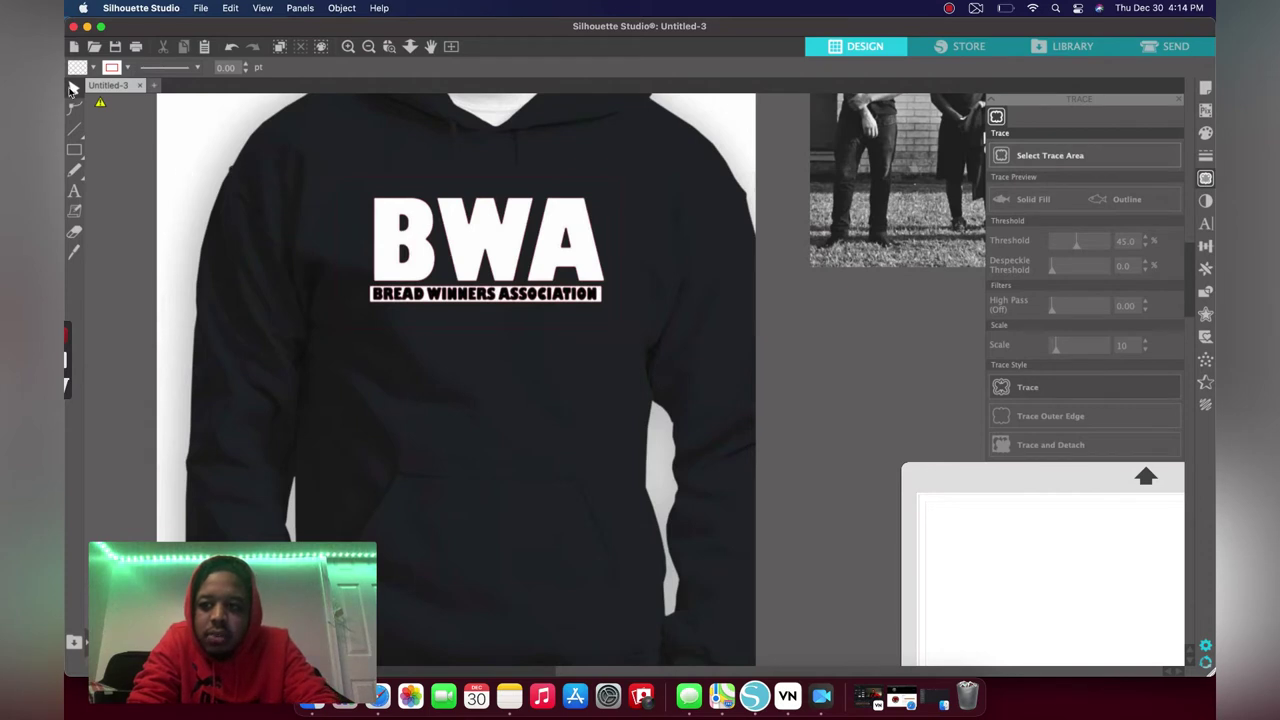
pyautogui.moveTo(656, 383); pyautogui.dragTo(95, 280)
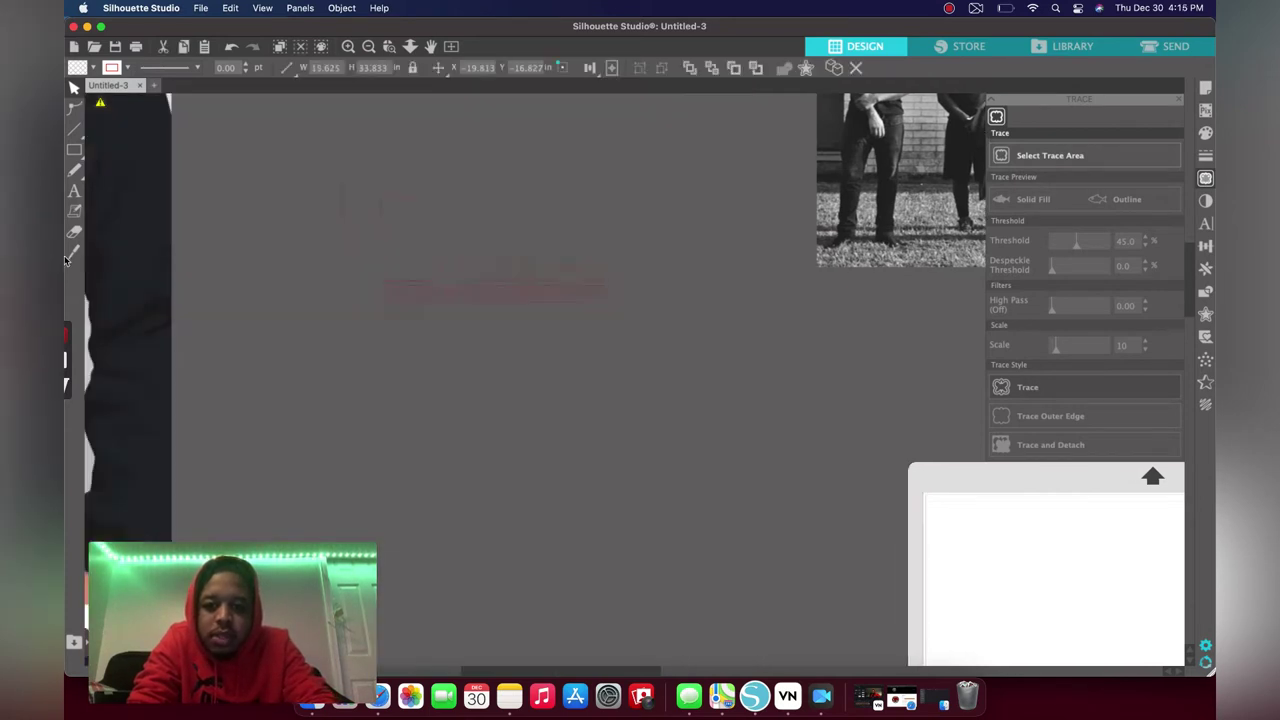
# Delete the corner point of the rectangular border around the traced logo.
pyautogui.doubleClick(628, 330)
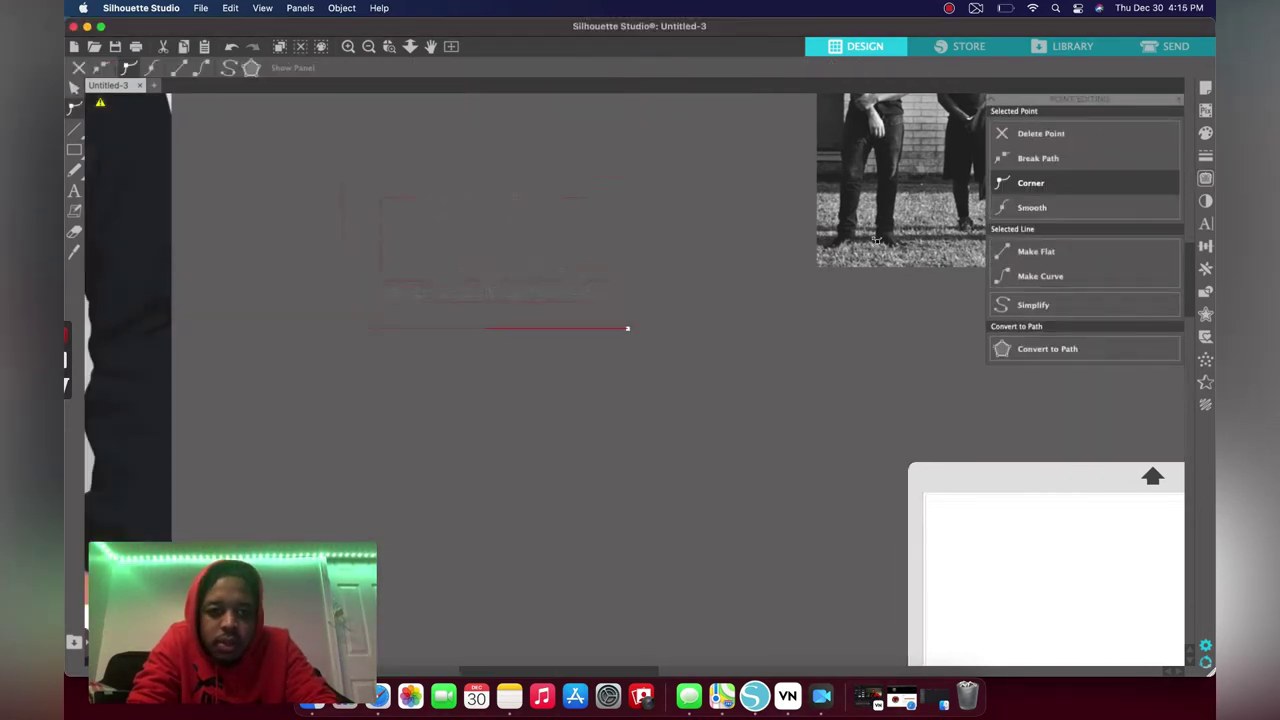
pyautogui.click(1052, 136)
pyautogui.click(693, 327)
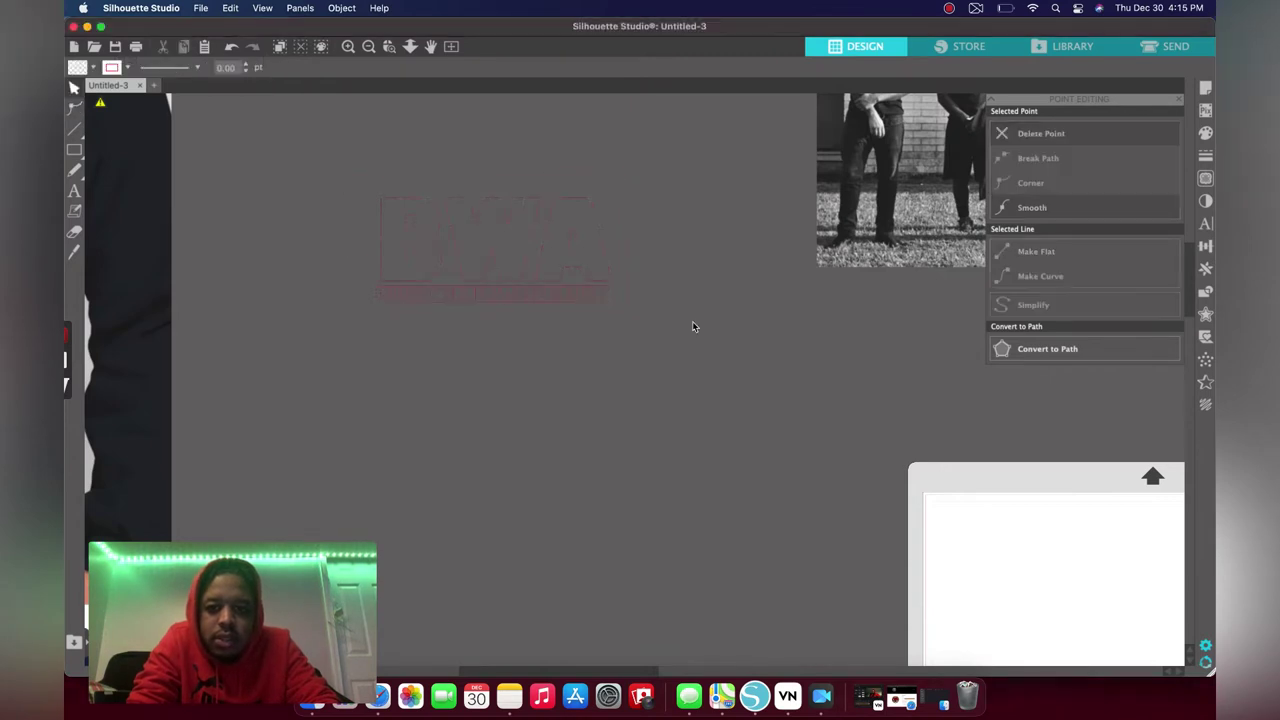
# Fill the traced BWA logo with orange.
pyautogui.click(92, 67)
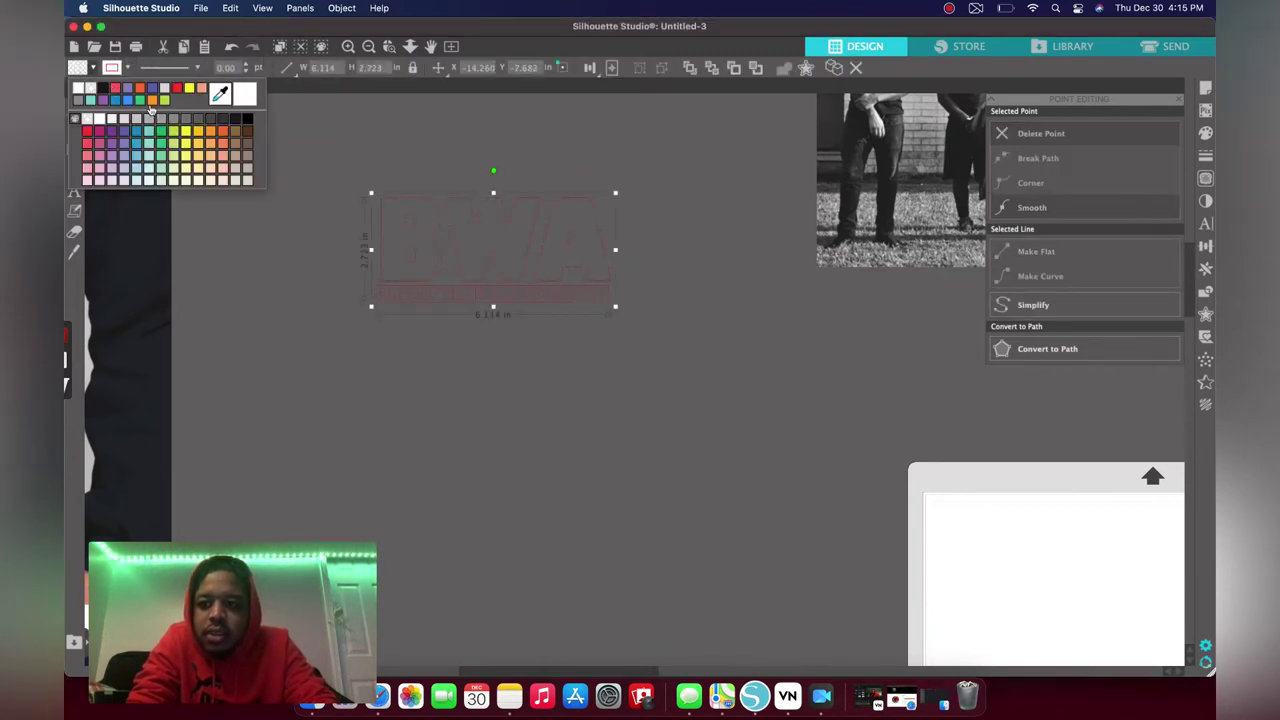
pyautogui.click(152, 100)
pyautogui.click(504, 327)
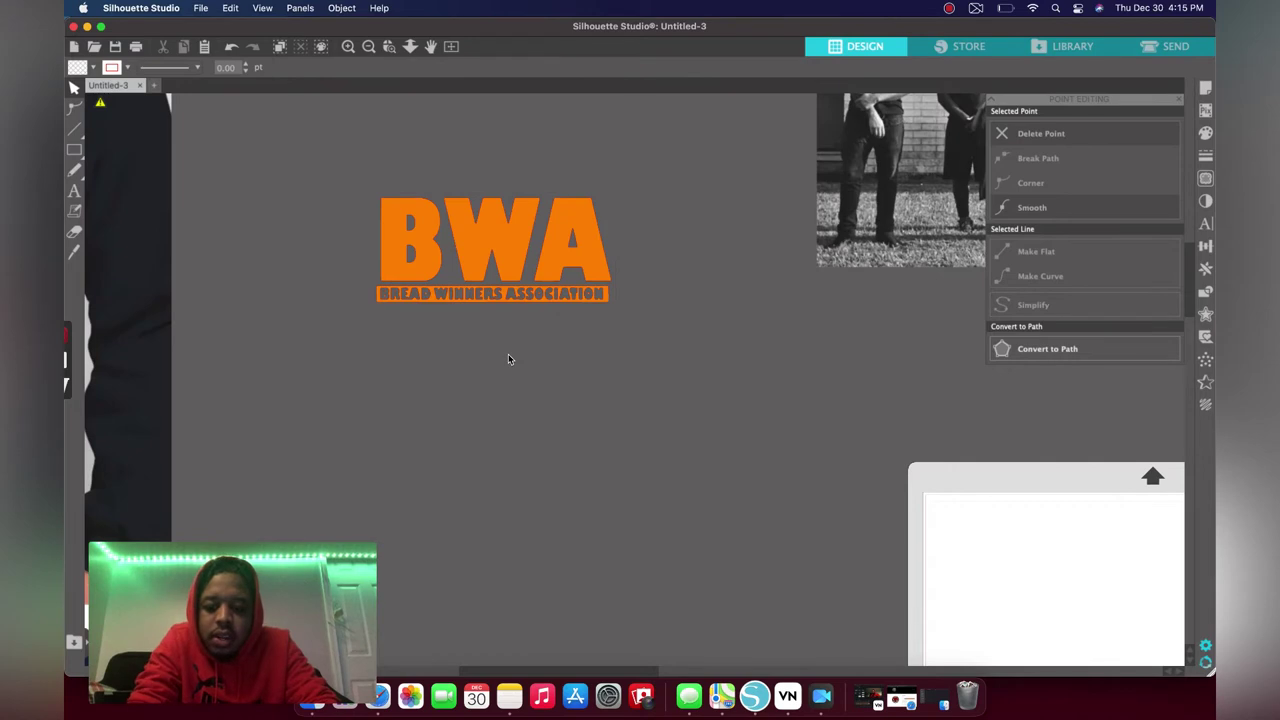
# Undo the orange fill and the border removal on the traced logo.
pyautogui.press('super+a')
pyautogui.press('super+x')
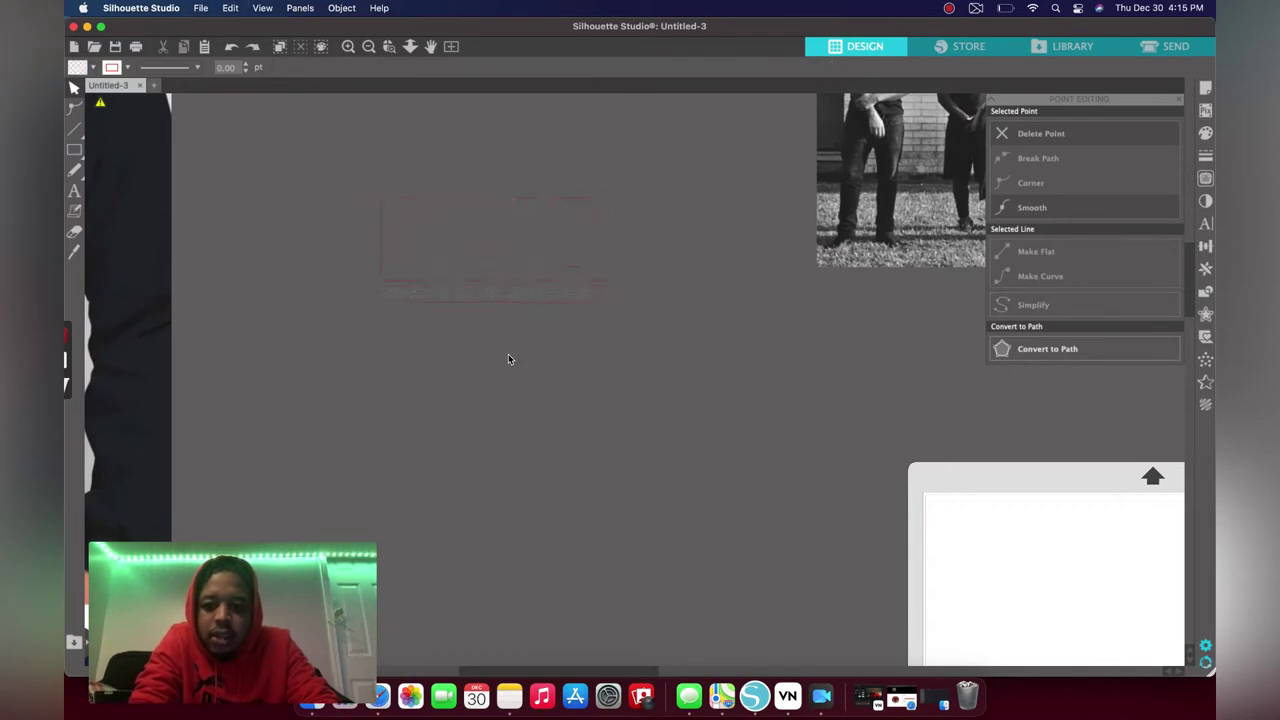
pyautogui.press('super+z')
pyautogui.press('super+z')
pyautogui.press('super+z')
pyautogui.press('super+z')
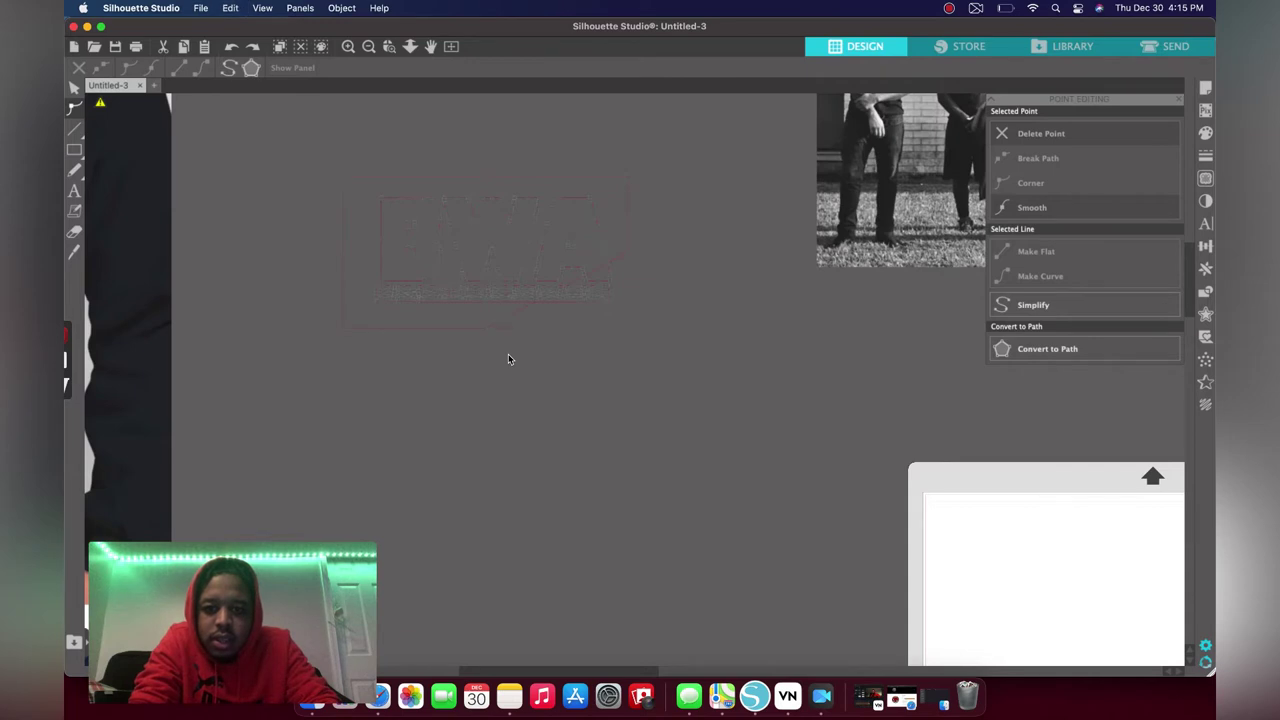
# Fill the trace including its rectangular border with blue, and undo the fill.
pyautogui.click(666, 403)
pyautogui.click(574, 278)
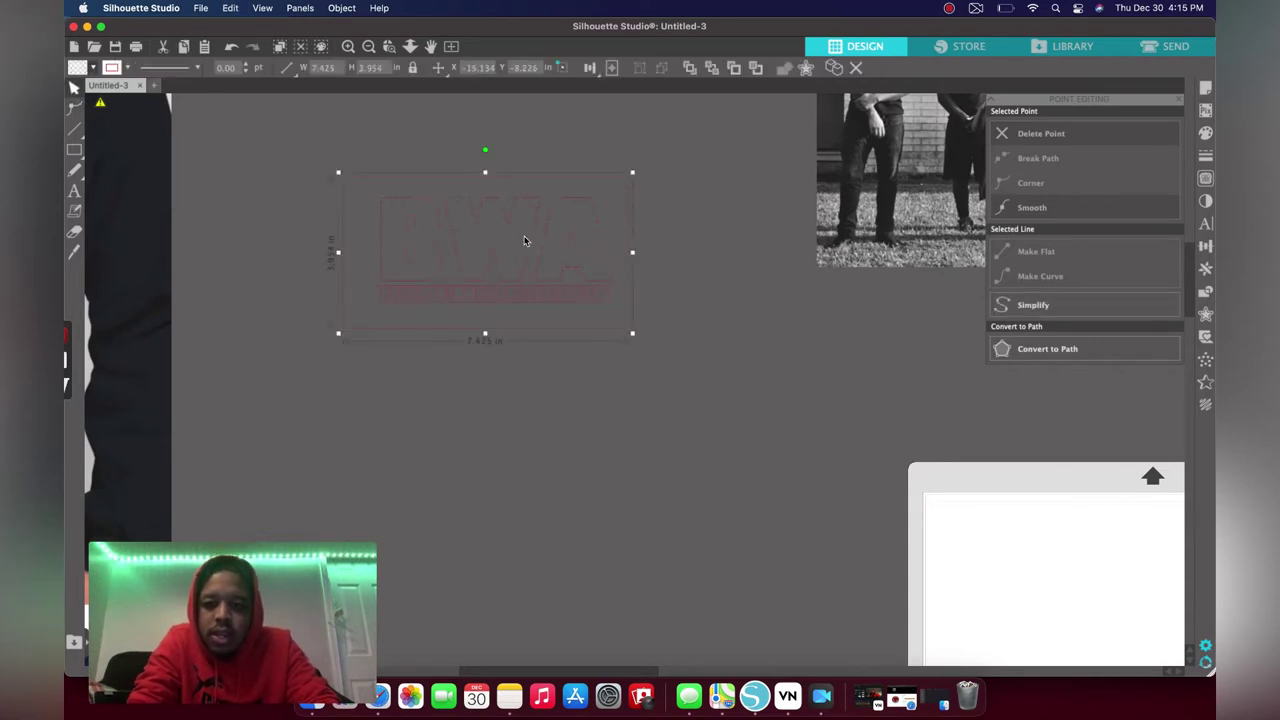
pyautogui.click(76, 68)
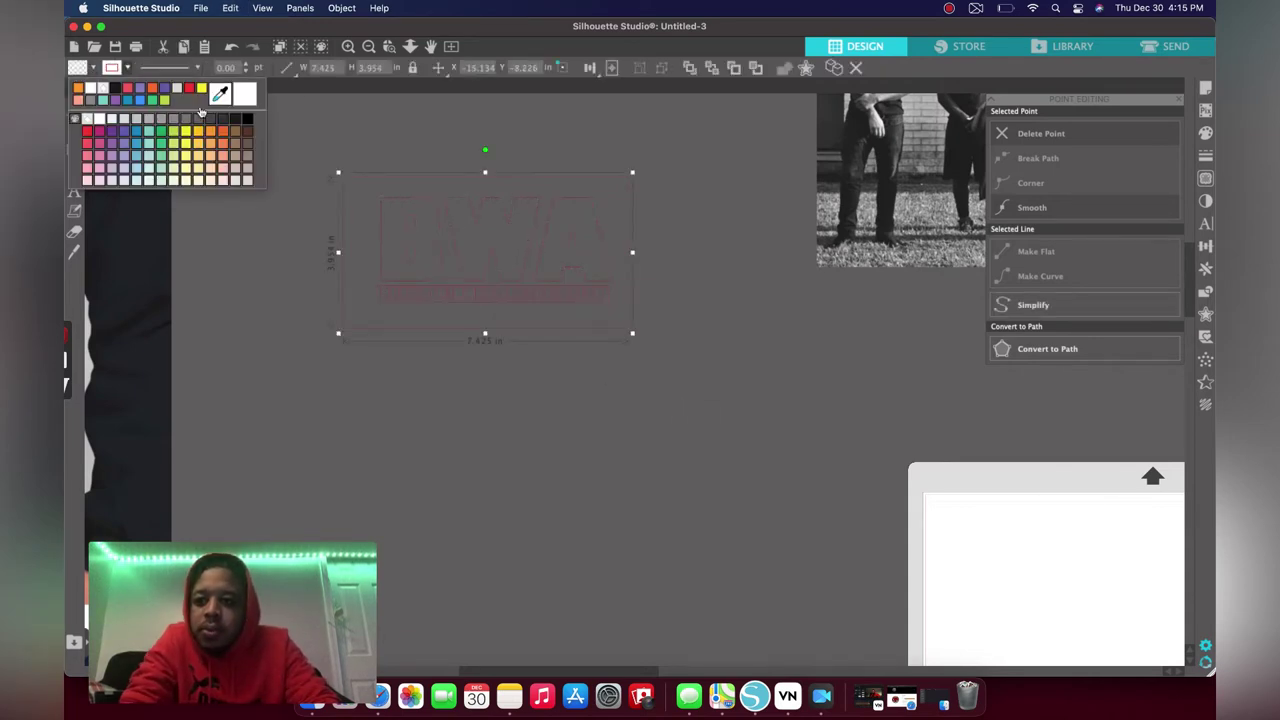
pyautogui.click(139, 101)
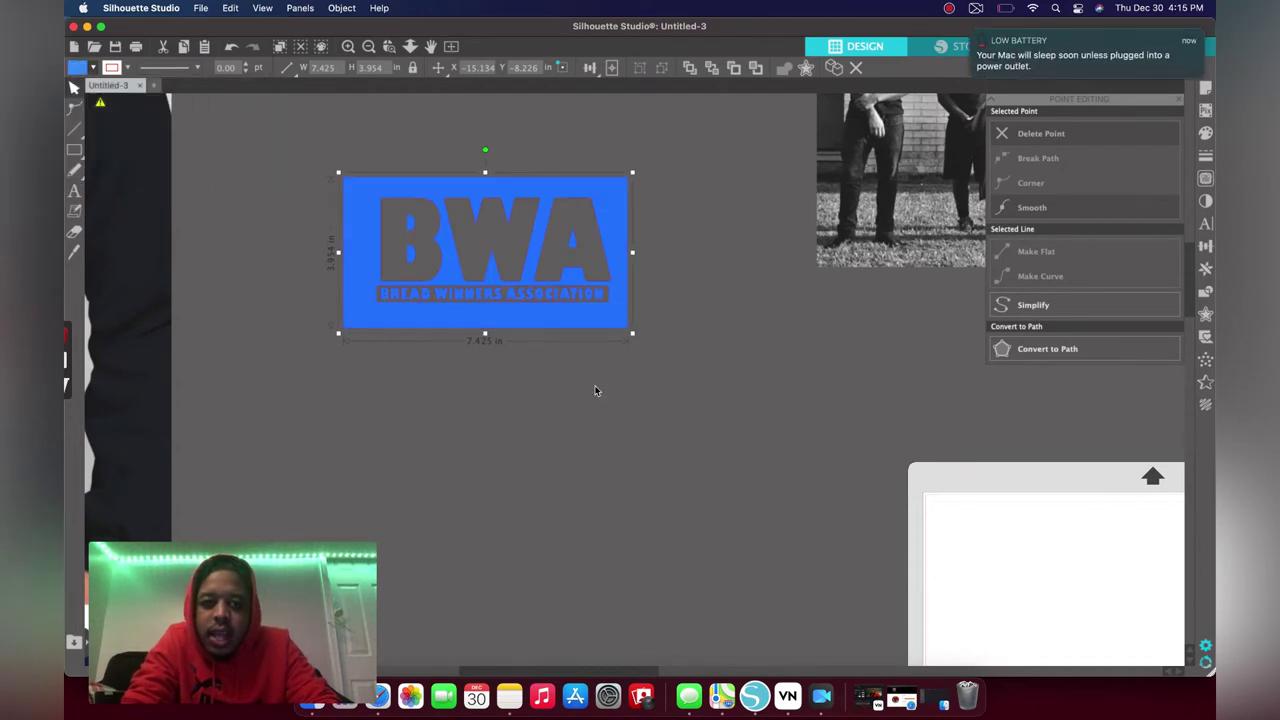
pyautogui.click(619, 432)
pyautogui.press('super+z')
pyautogui.press('super+z')
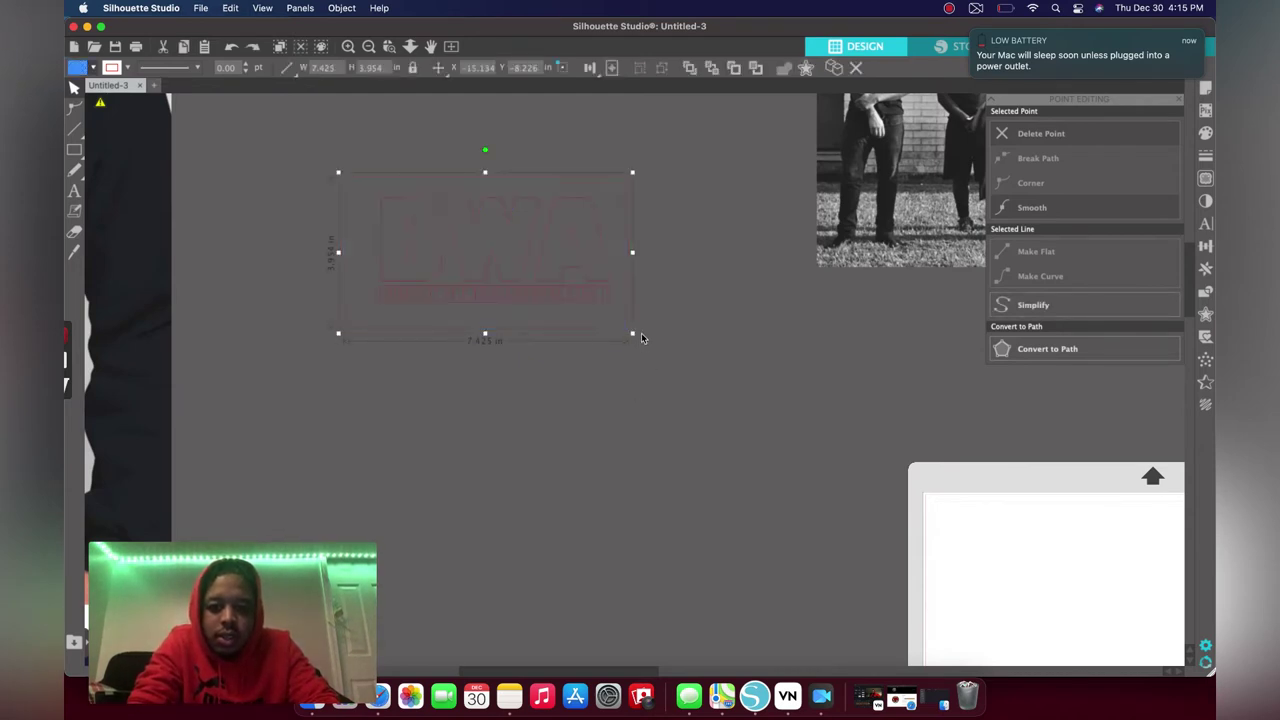
# Delete the points of the rectangular border around the traced logo until the border is removed.
pyautogui.doubleClick(629, 333)
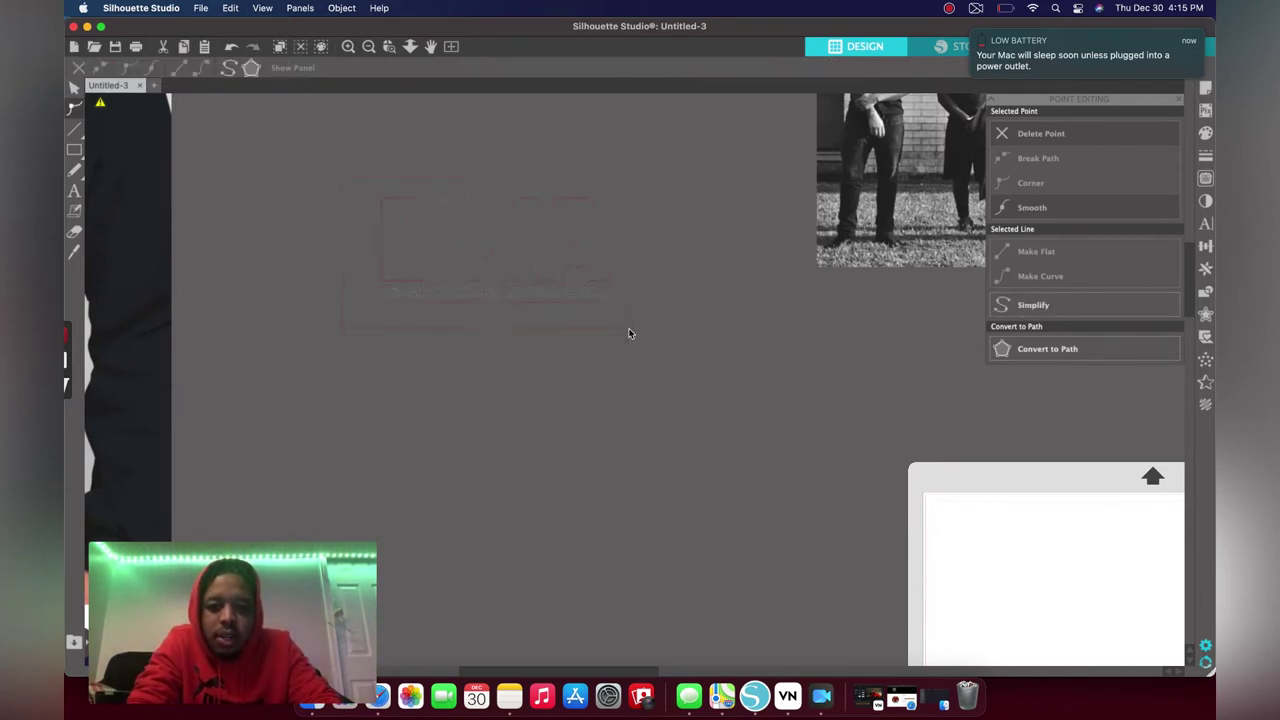
pyautogui.click(972, 37)
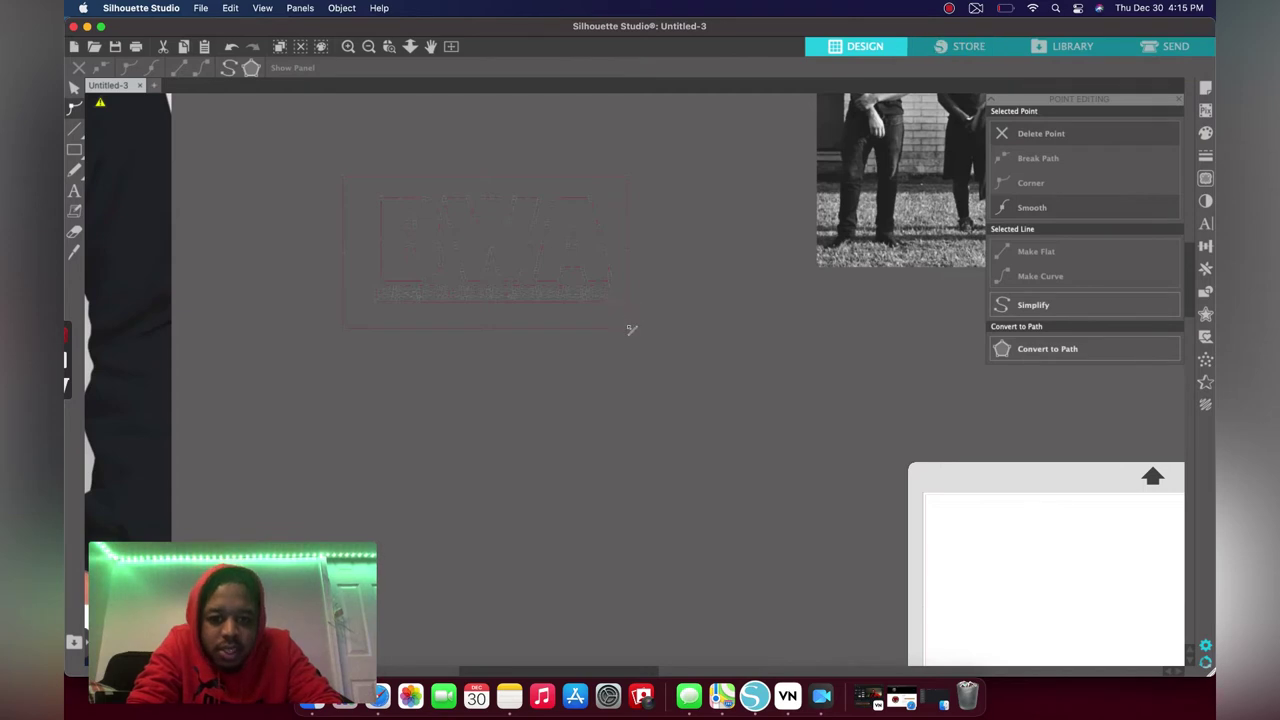
pyautogui.click(627, 326)
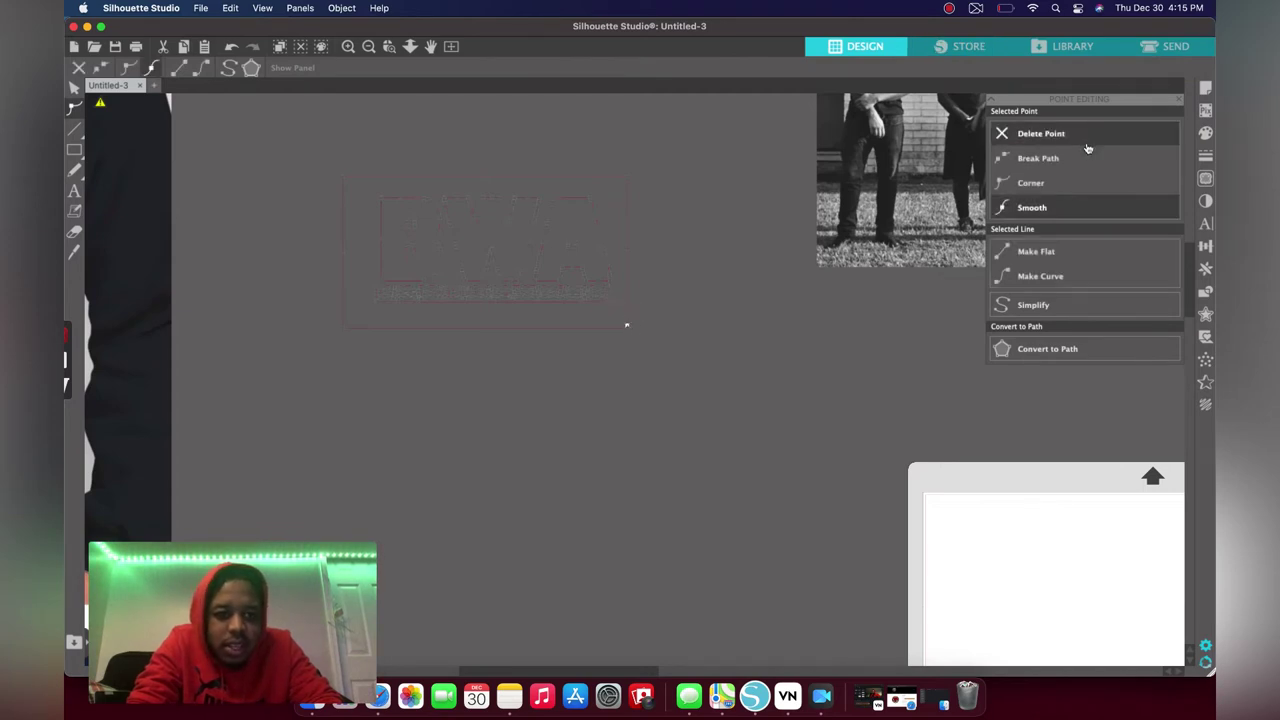
pyautogui.click(1085, 138)
pyautogui.click(1085, 138)
pyautogui.click(1085, 138)
pyautogui.click(1085, 138)
pyautogui.click(1085, 138)
pyautogui.click(1085, 138)
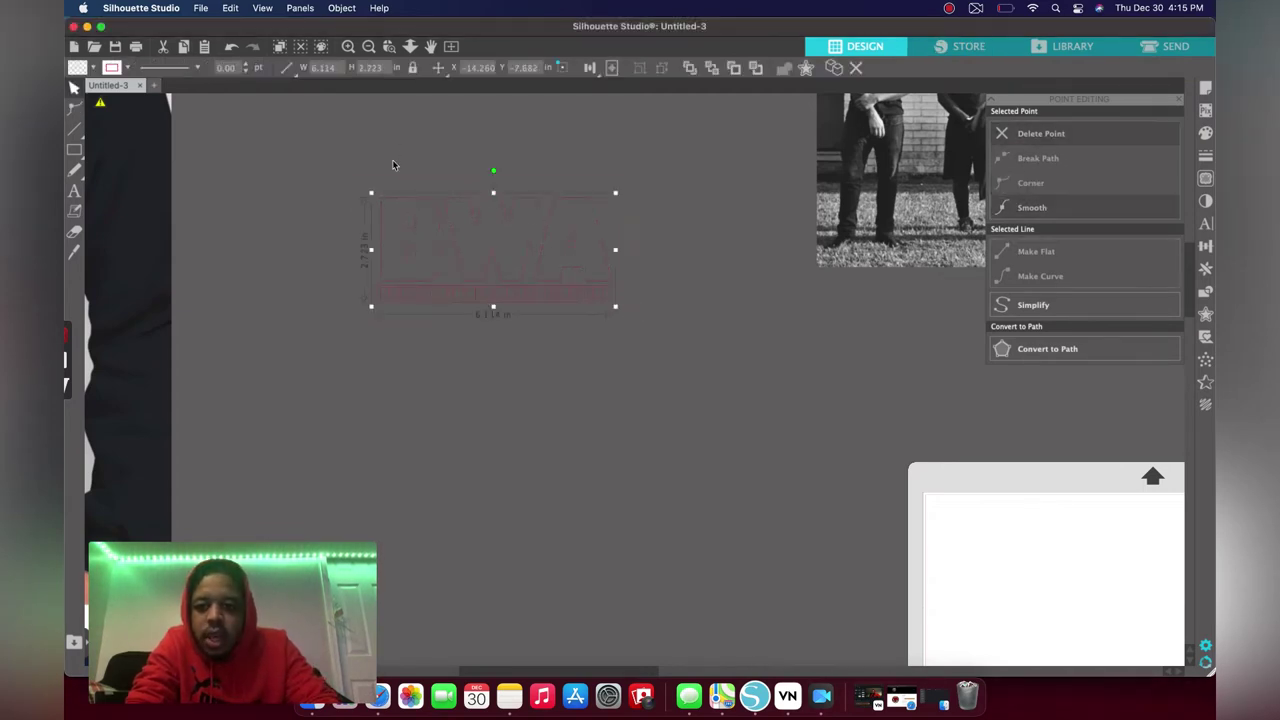
# Fill the traced BWA logo with white.
pyautogui.click(80, 68)
pyautogui.click(260, 152)
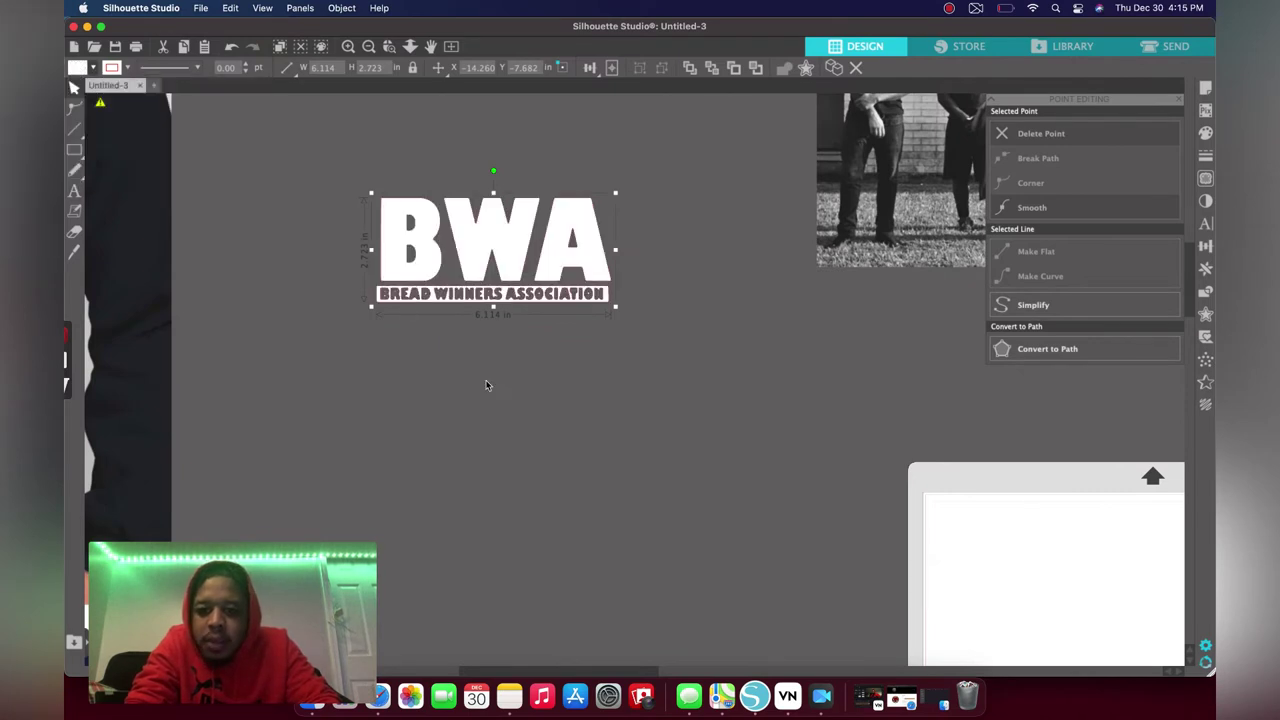
pyautogui.click(510, 364)
# Add the text "BREAD WINNERS ASSOCIATION" below the logo's tagline bar and scale it to about 6 in wide.
pyautogui.scroll(5, 510, 364)
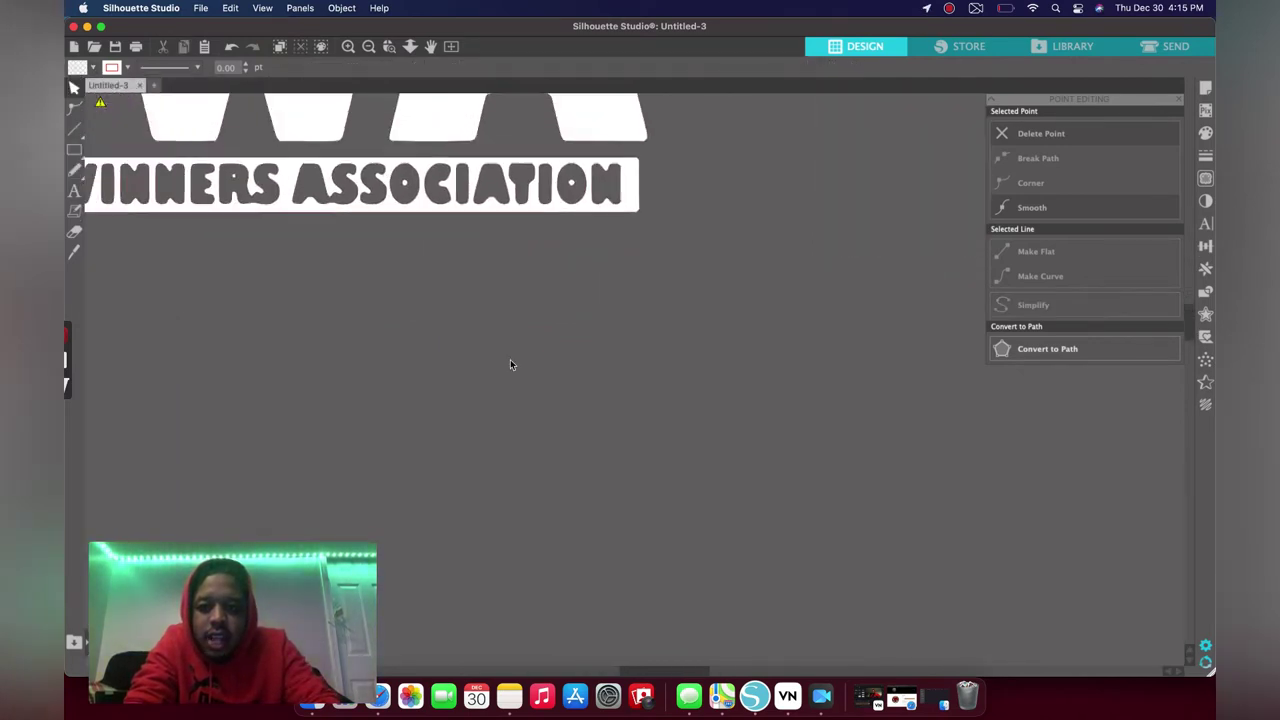
pyautogui.hscroll(-3, 510, 364)
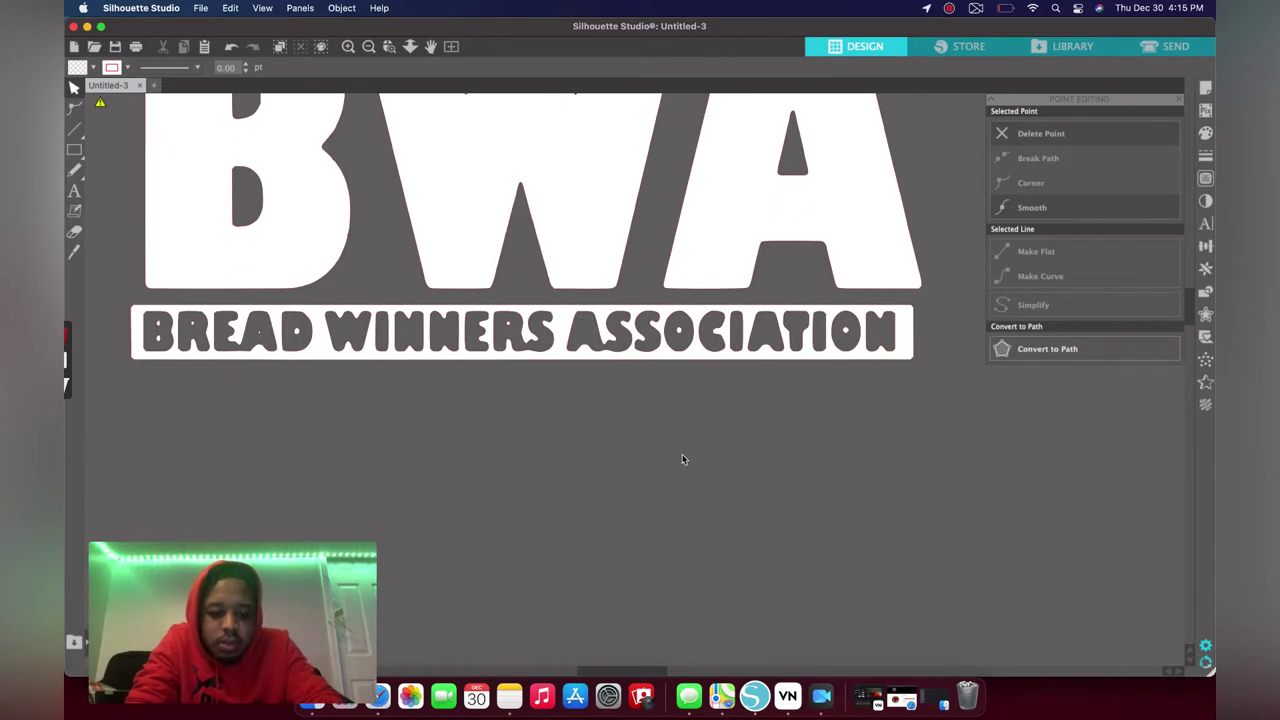
pyautogui.scroll(-4, 682, 454)
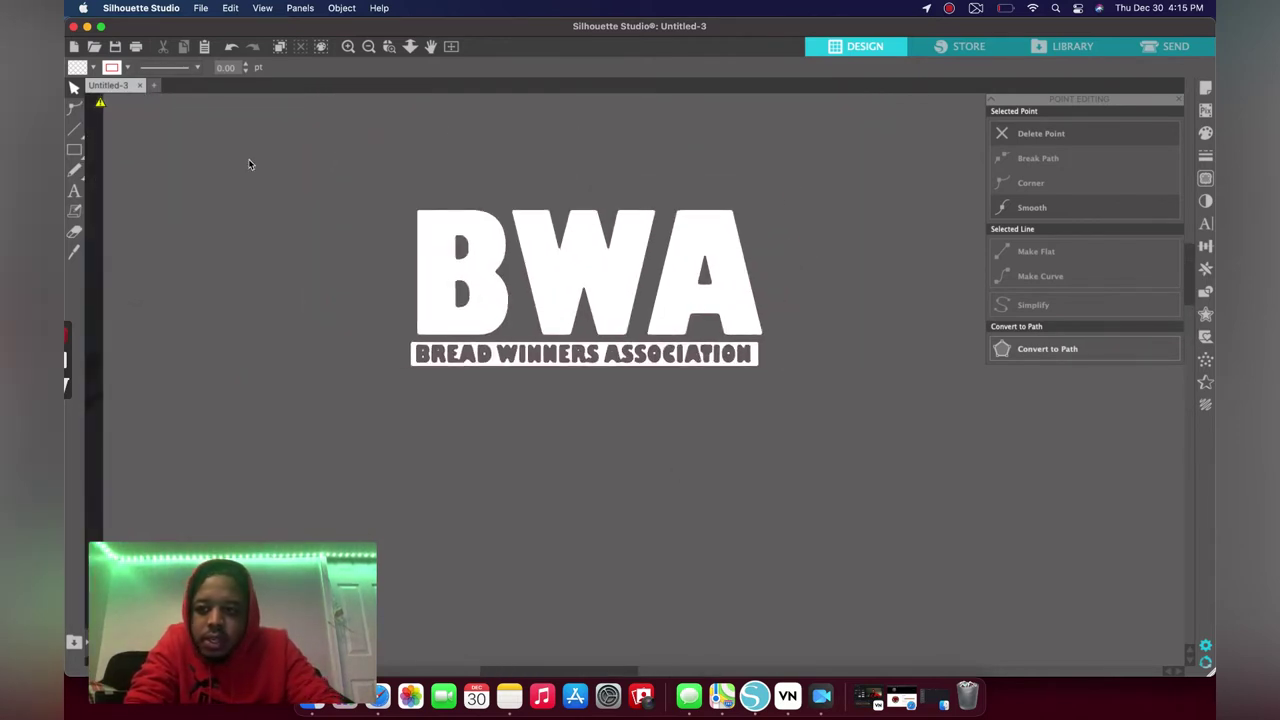
pyautogui.click(74, 190)
pyautogui.click(438, 432)
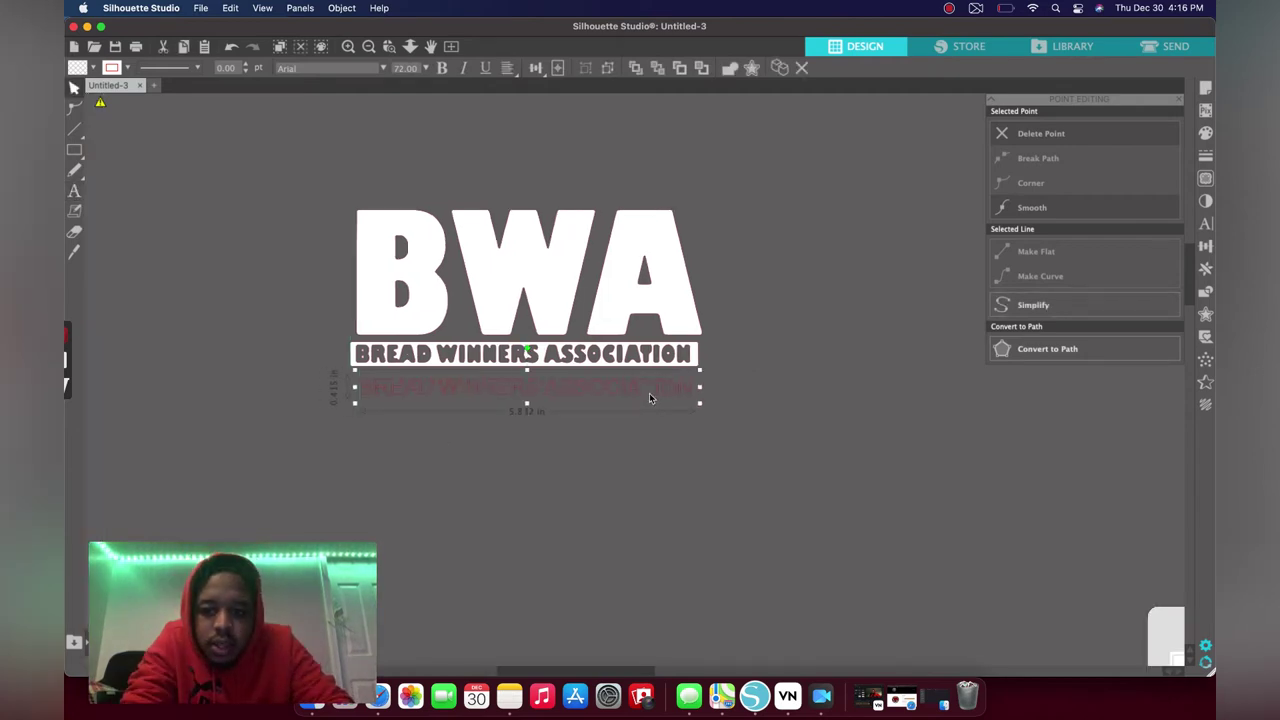
pyautogui.moveTo(651, 396); pyautogui.dragTo(702, 405)
pyautogui.click(641, 457)
# Set the text below the tagline bar to the Courier font and fill it with red.
pyautogui.scroll(5, 641, 457)
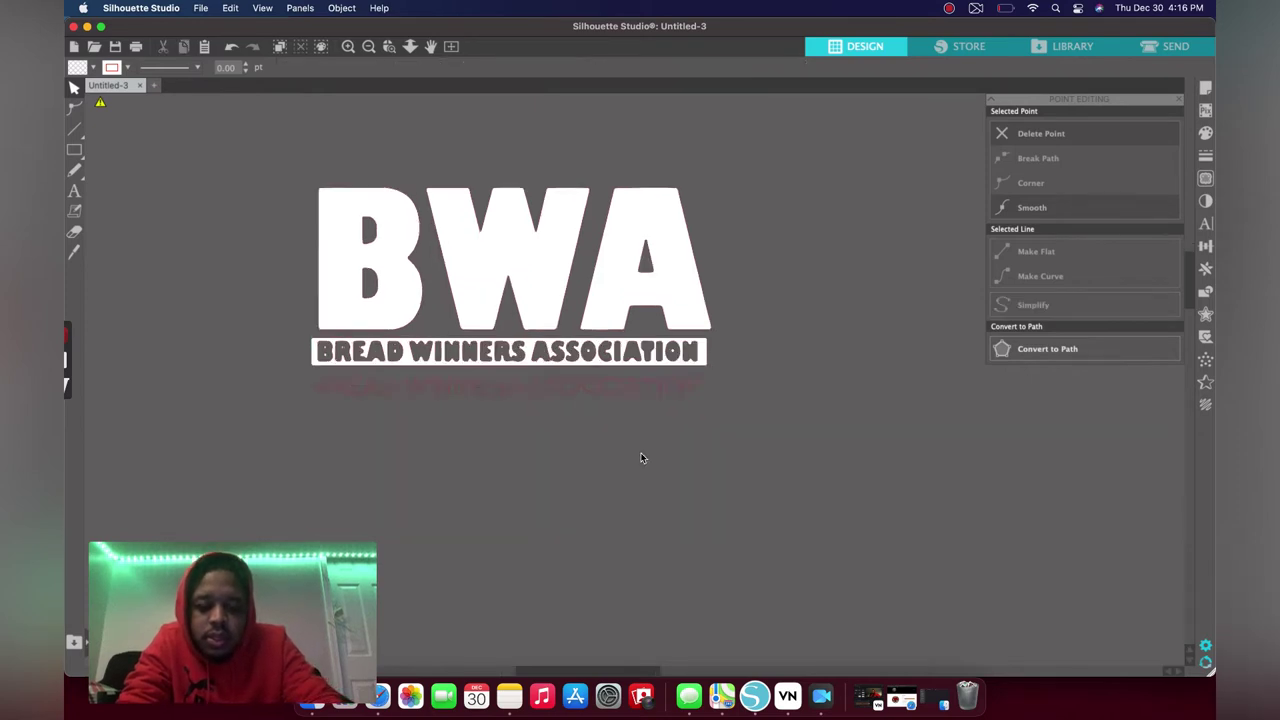
pyautogui.click(637, 414)
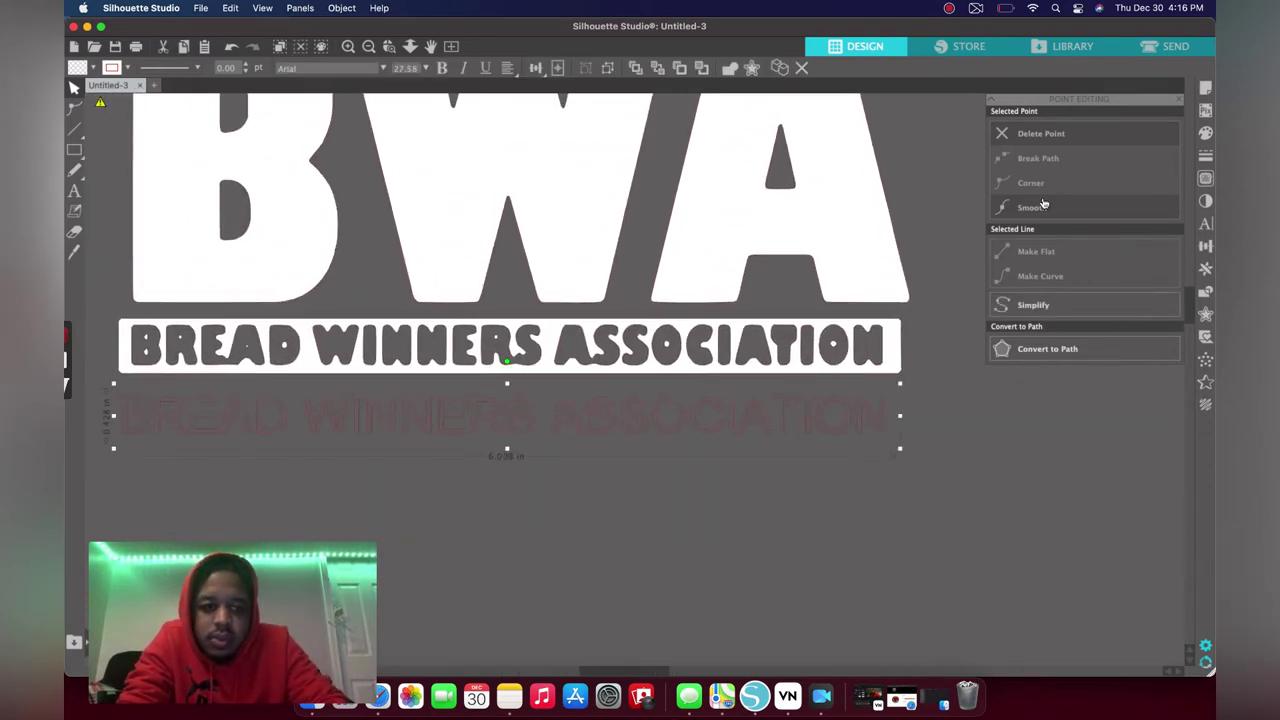
pyautogui.click(1206, 224)
pyautogui.click(1065, 240)
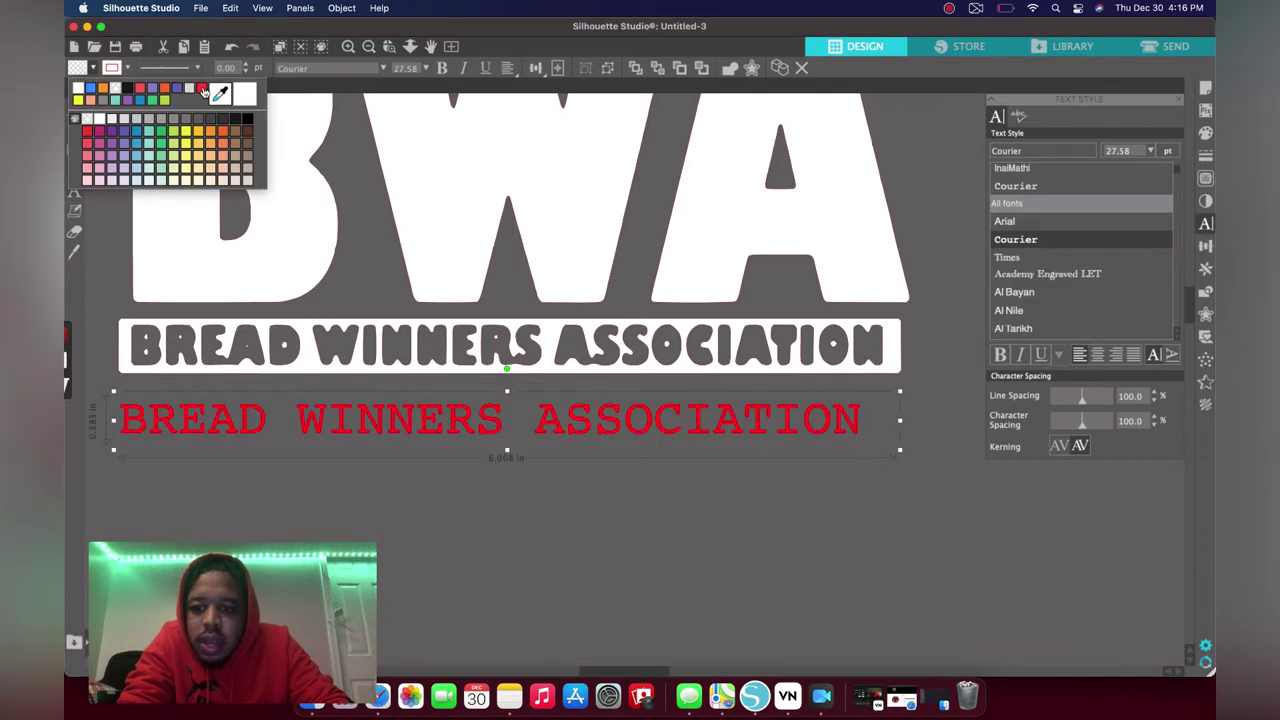
# Try out further fonts on the red text, going down the font list from Al Bayan past Apple Symbols.
pyautogui.click(1054, 291)
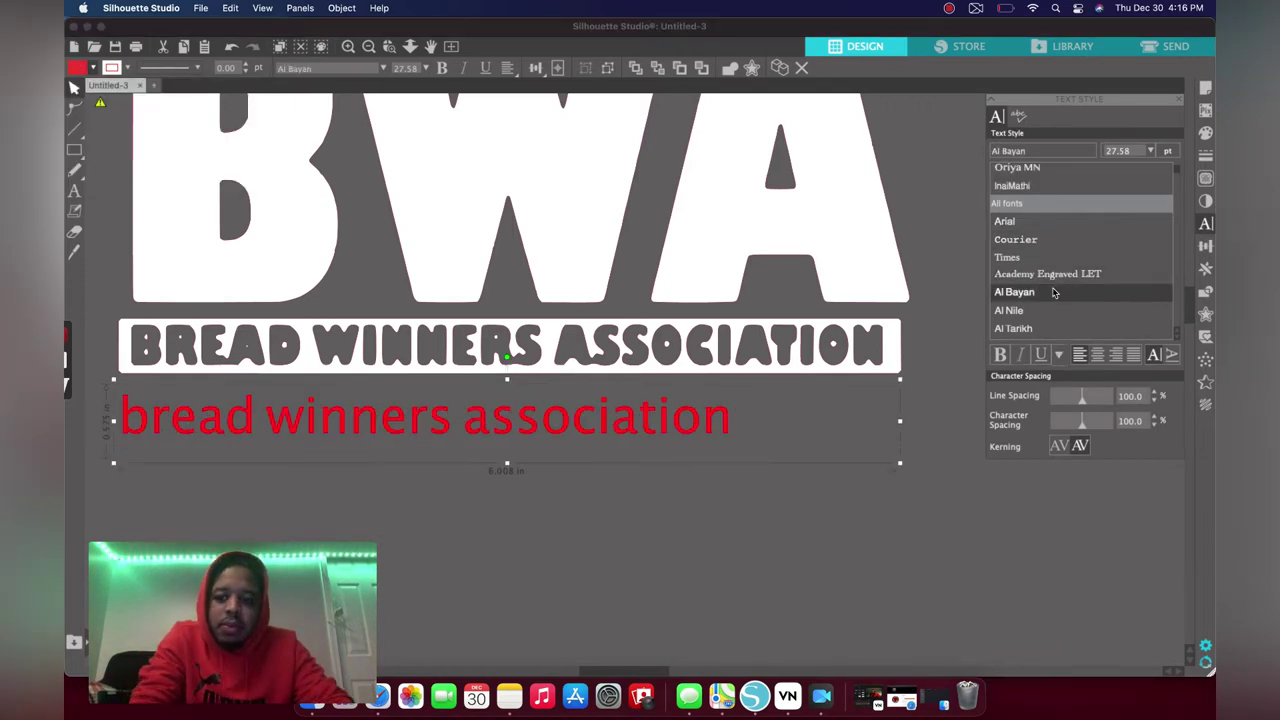
pyautogui.press('Down')
pyautogui.press('Down')
pyautogui.press('Down')
pyautogui.press('Down')
pyautogui.press('Down')
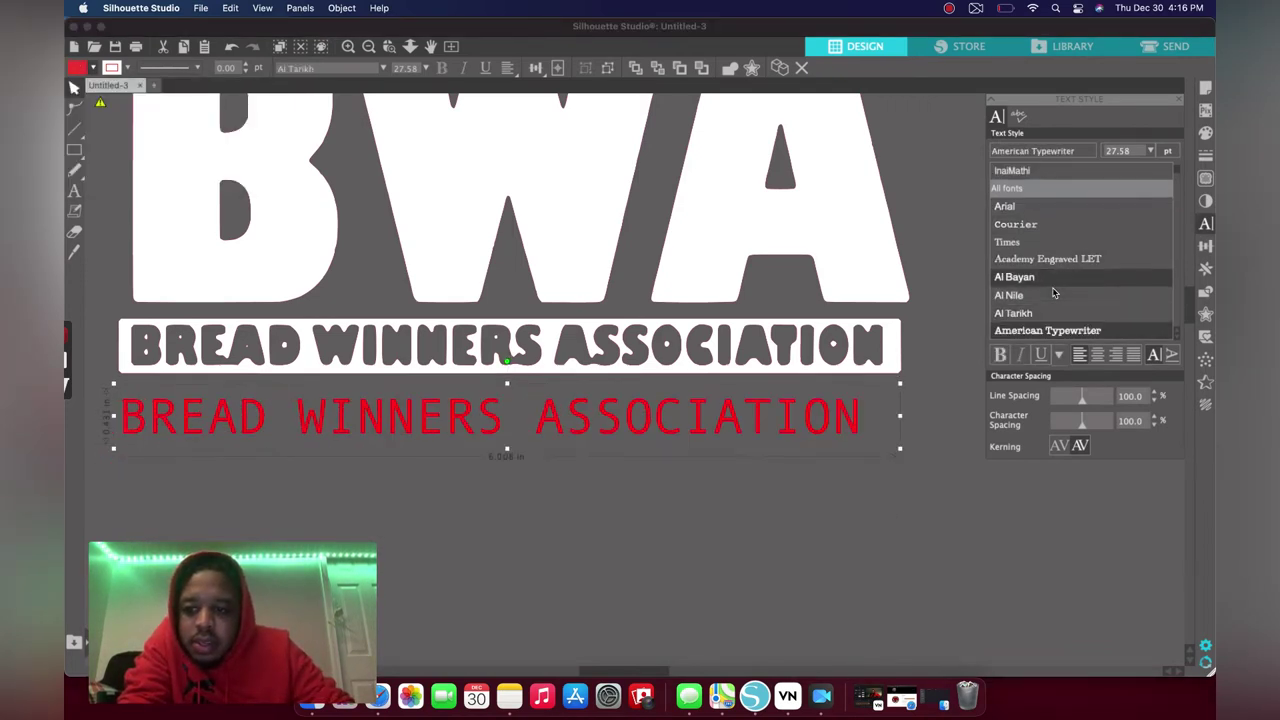
pyautogui.press('Down')
pyautogui.press('Down')
pyautogui.press('Down')
pyautogui.press('Down')
pyautogui.press('Down')
pyautogui.press('Down')
pyautogui.press('Down')
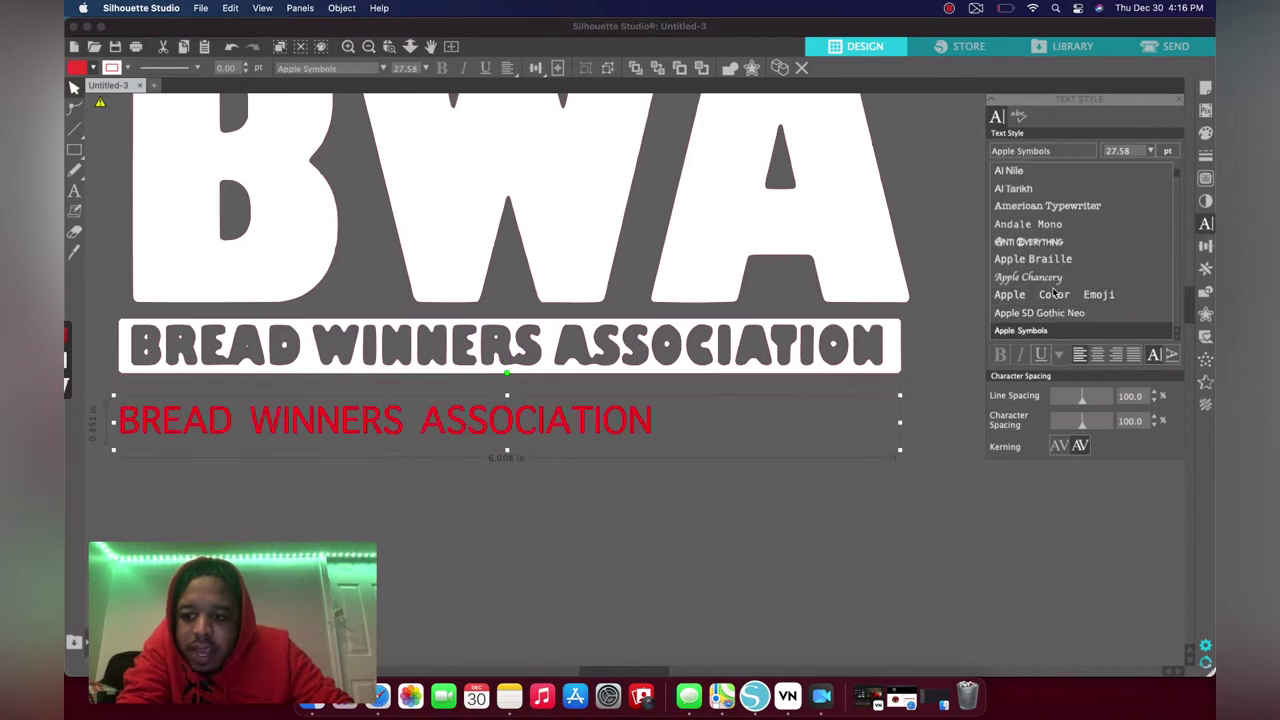
pyautogui.press('Down')
pyautogui.press('Down')
pyautogui.press('Down')
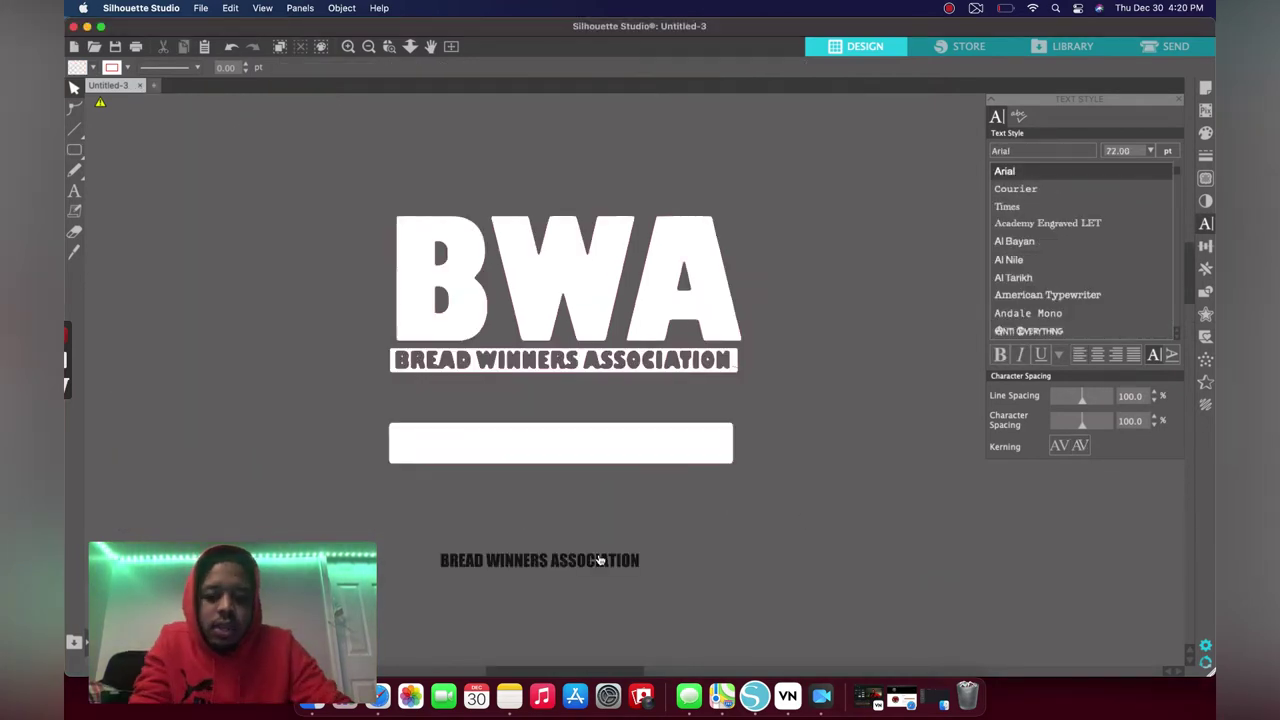
# Move the black BREAD WINNERS ASSOCIATION text onto the blank white bar and enlarge it to span the bar's width.
pyautogui.moveTo(598, 560); pyautogui.dragTo(577, 443)
pyautogui.click(577, 447)
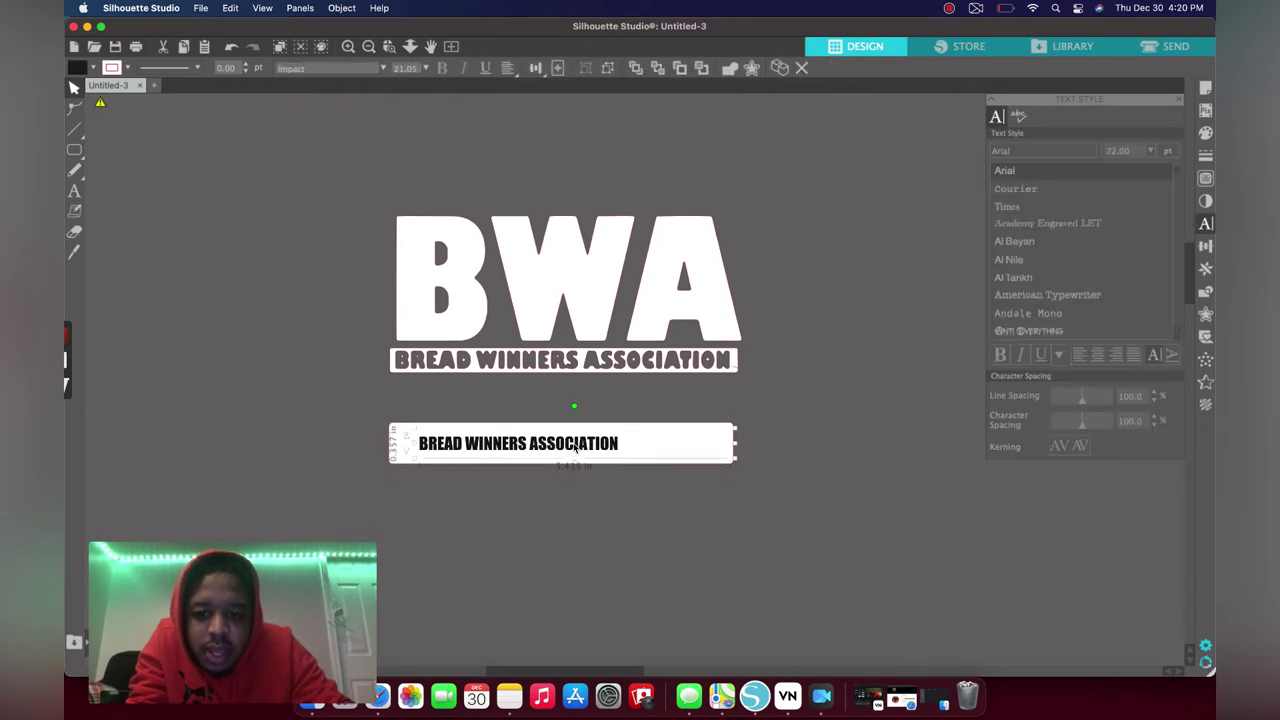
pyautogui.moveTo(735, 458); pyautogui.dragTo(901, 557)
pyautogui.moveTo(600, 446); pyautogui.dragTo(575, 443)
pyautogui.moveTo(867, 426); pyautogui.dragTo(921, 421)
pyautogui.click(774, 440)
pyautogui.doubleClick(904, 448)
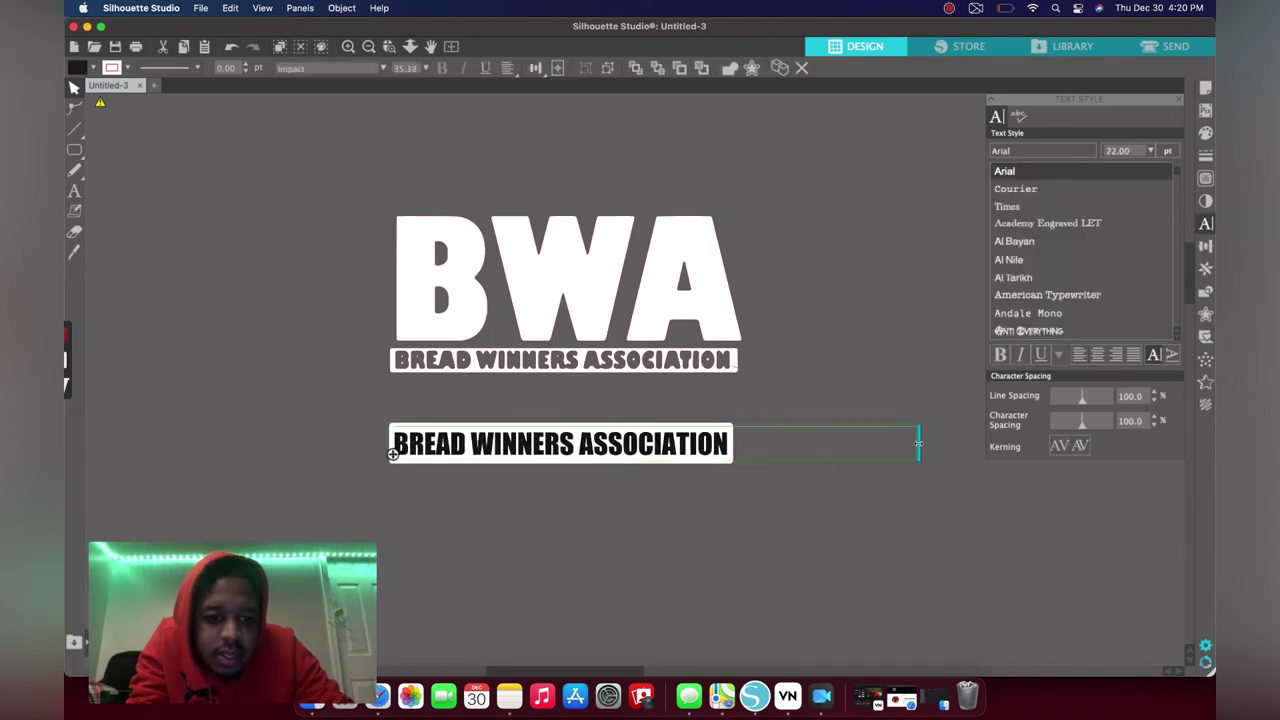
# Try to cut the traced tagline bar under BWA with the Knife tool.
pyautogui.click(560, 364)
pyautogui.click(74, 252)
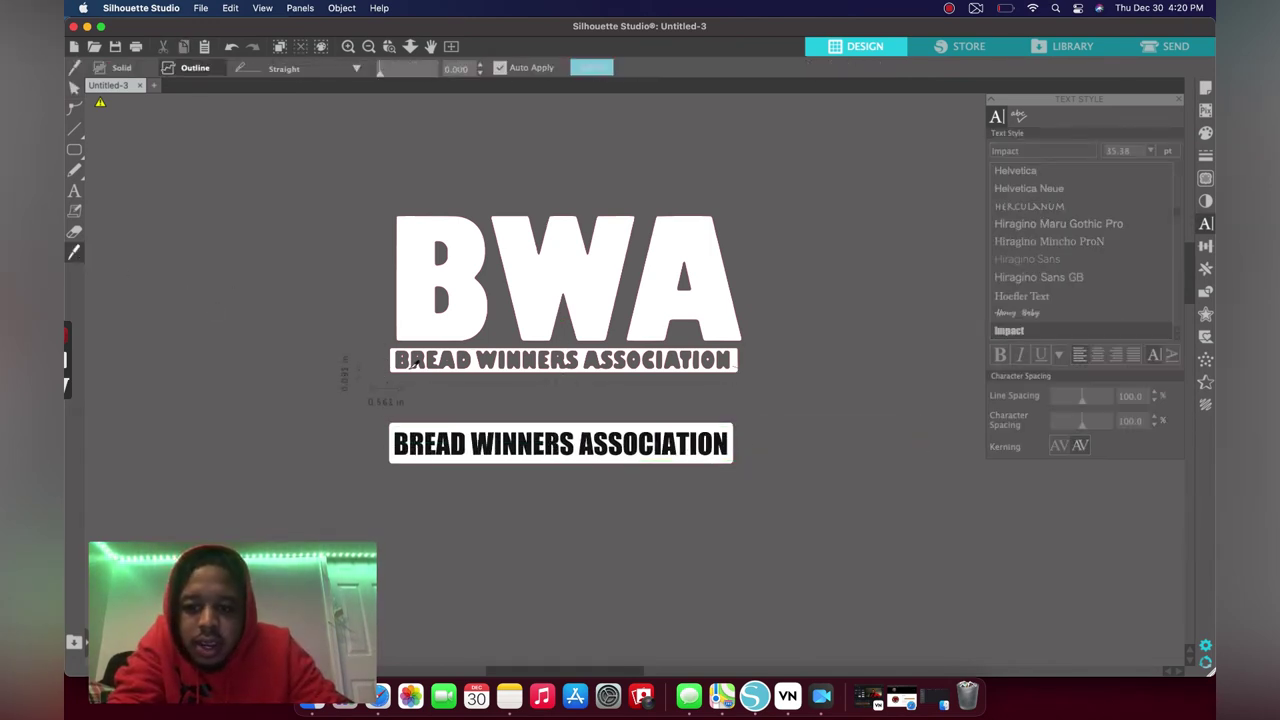
pyautogui.moveTo(411, 367); pyautogui.dragTo(414, 365)
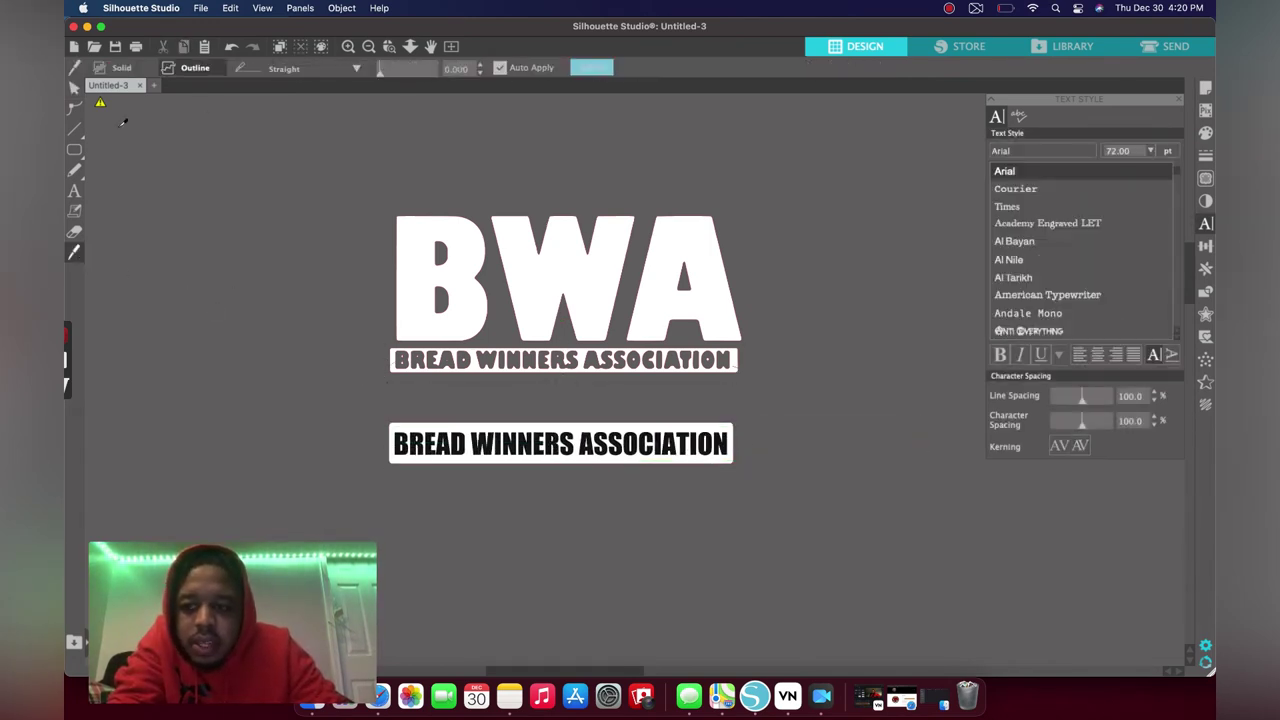
pyautogui.click(71, 90)
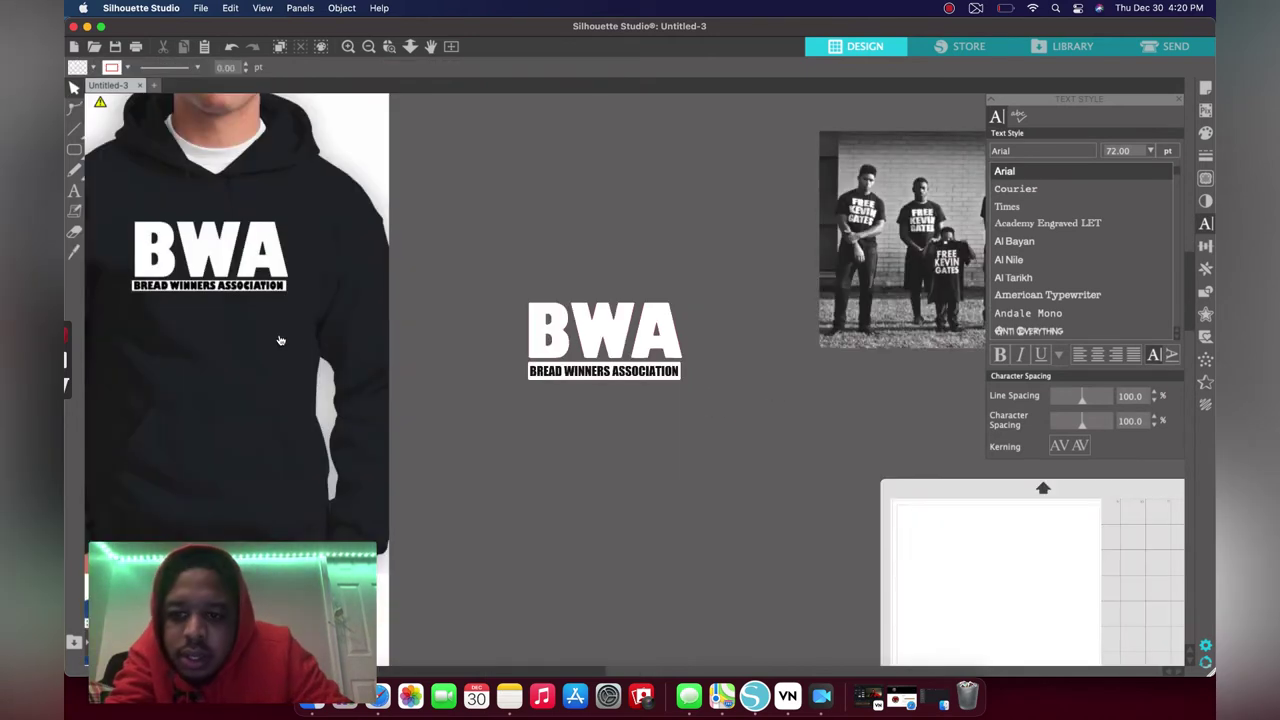
# Remove the red outline from the BWA letters and shift the hoodie photo further away from the logo.
pyautogui.moveTo(405, 456); pyautogui.dragTo(401, 443)
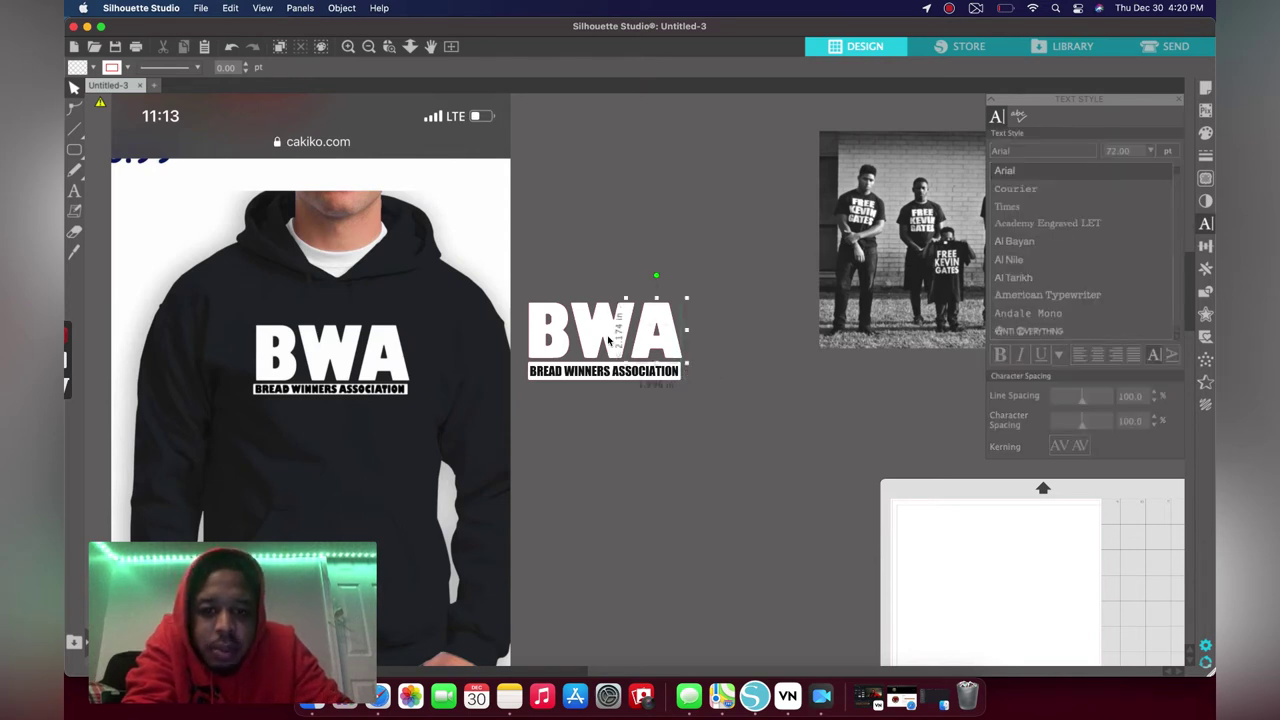
pyautogui.click(537, 340)
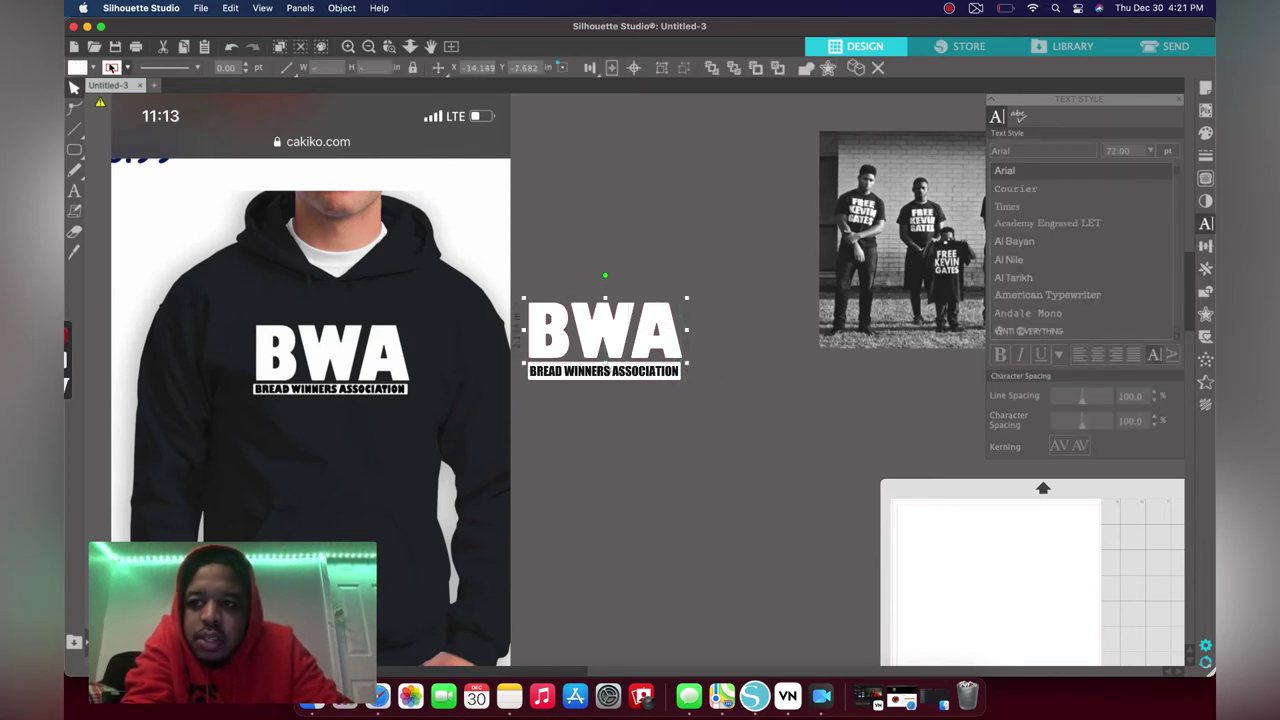
pyautogui.click(127, 67)
pyautogui.click(452, 155)
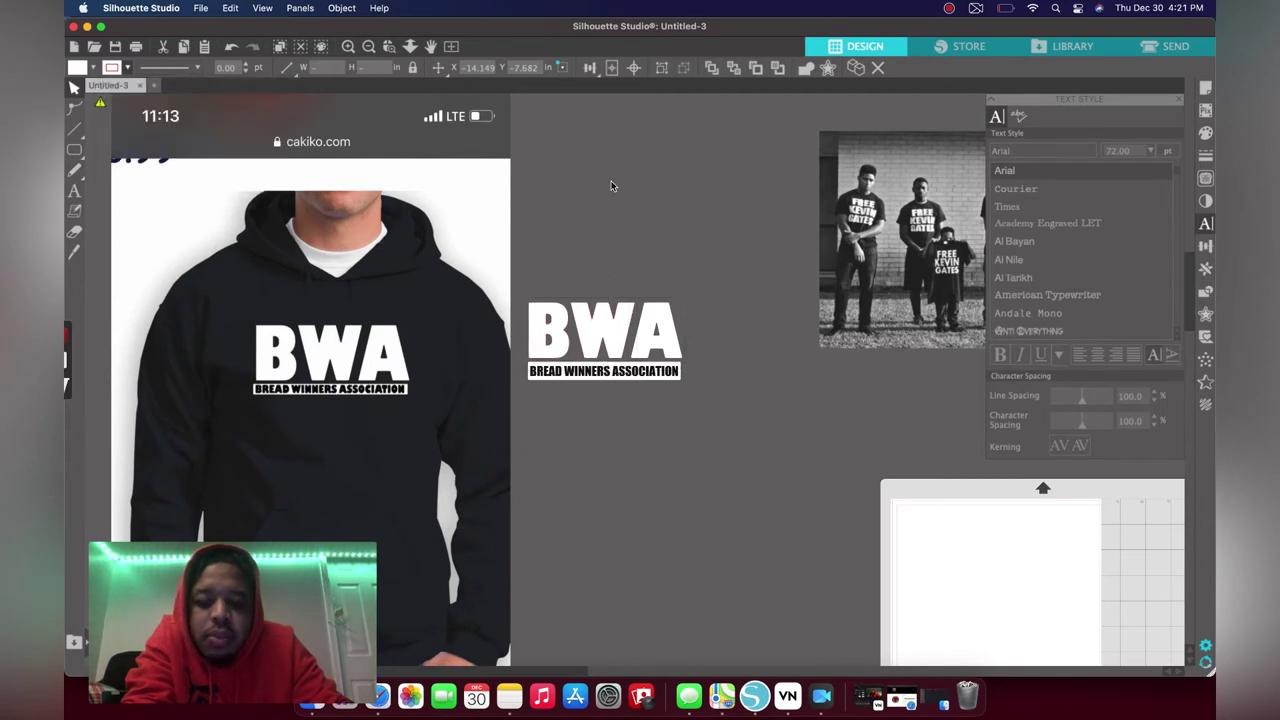
pyautogui.moveTo(459, 323); pyautogui.dragTo(345, 303)
pyautogui.click(726, 332)
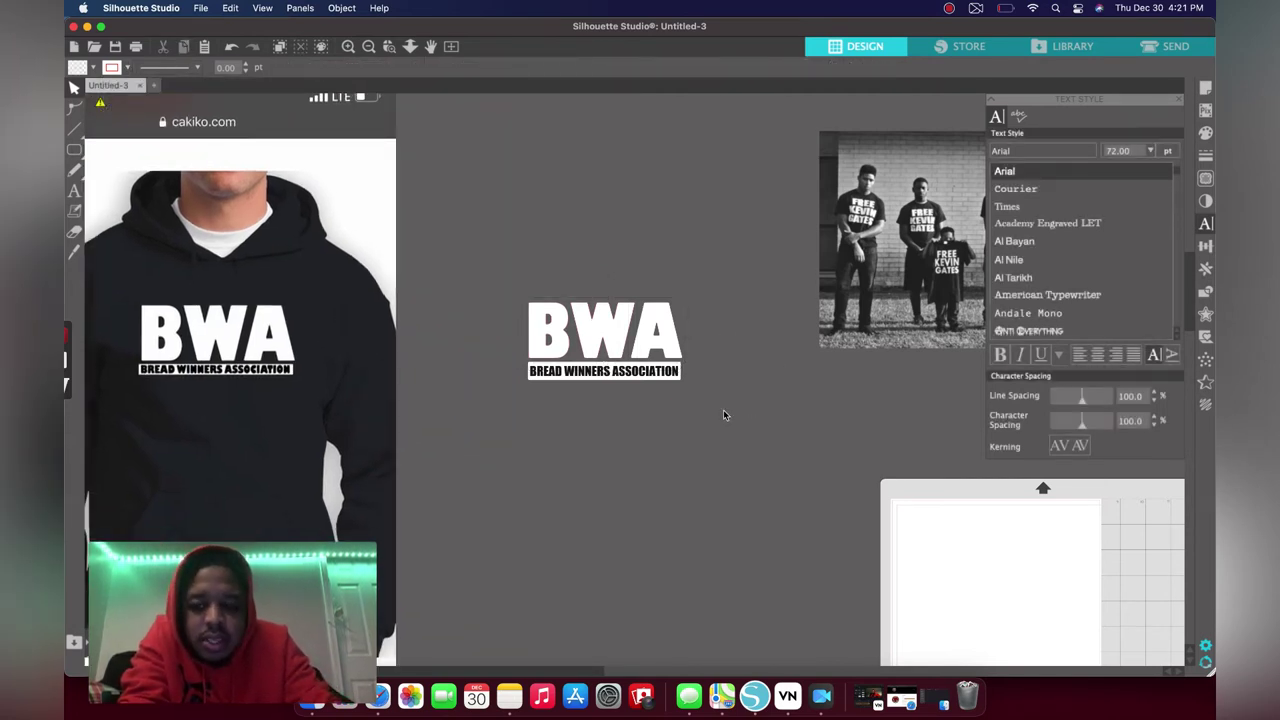
# Nudge the BREAD WINNERS ASSOCIATION text upward and slightly reduce the height of the white bar behind it.
pyautogui.scroll(5, 724, 411)
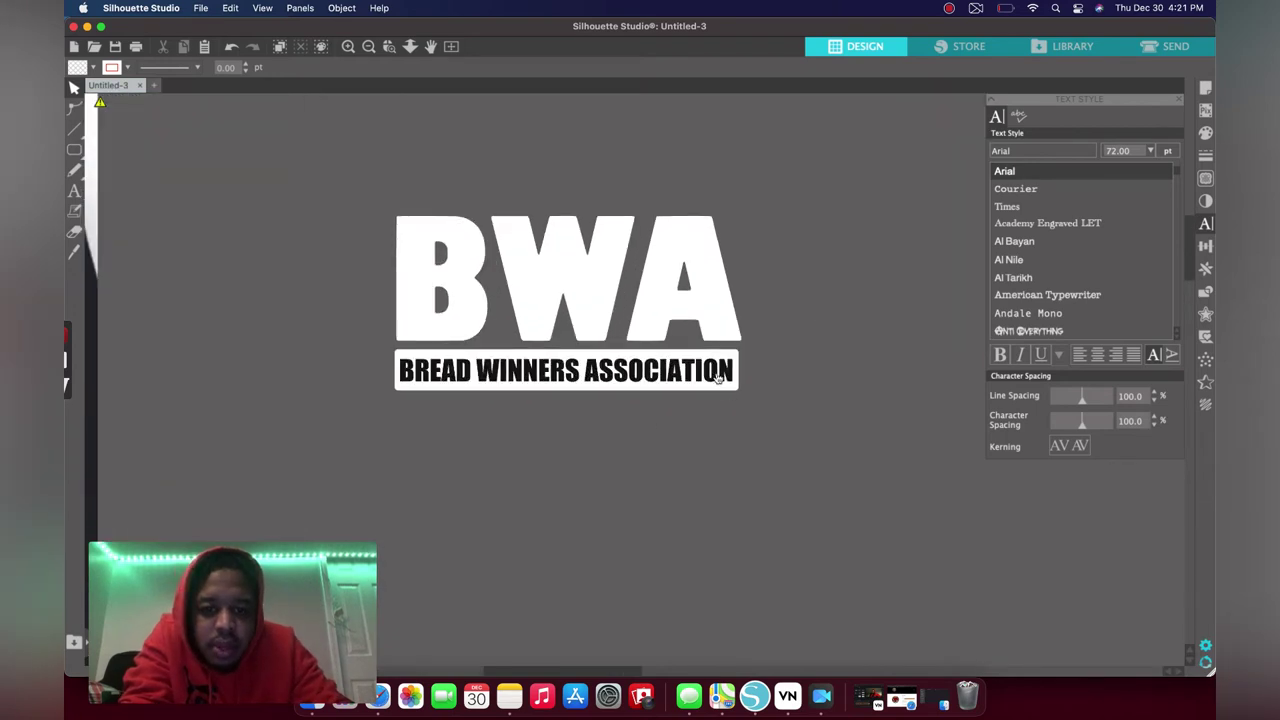
pyautogui.click(716, 375)
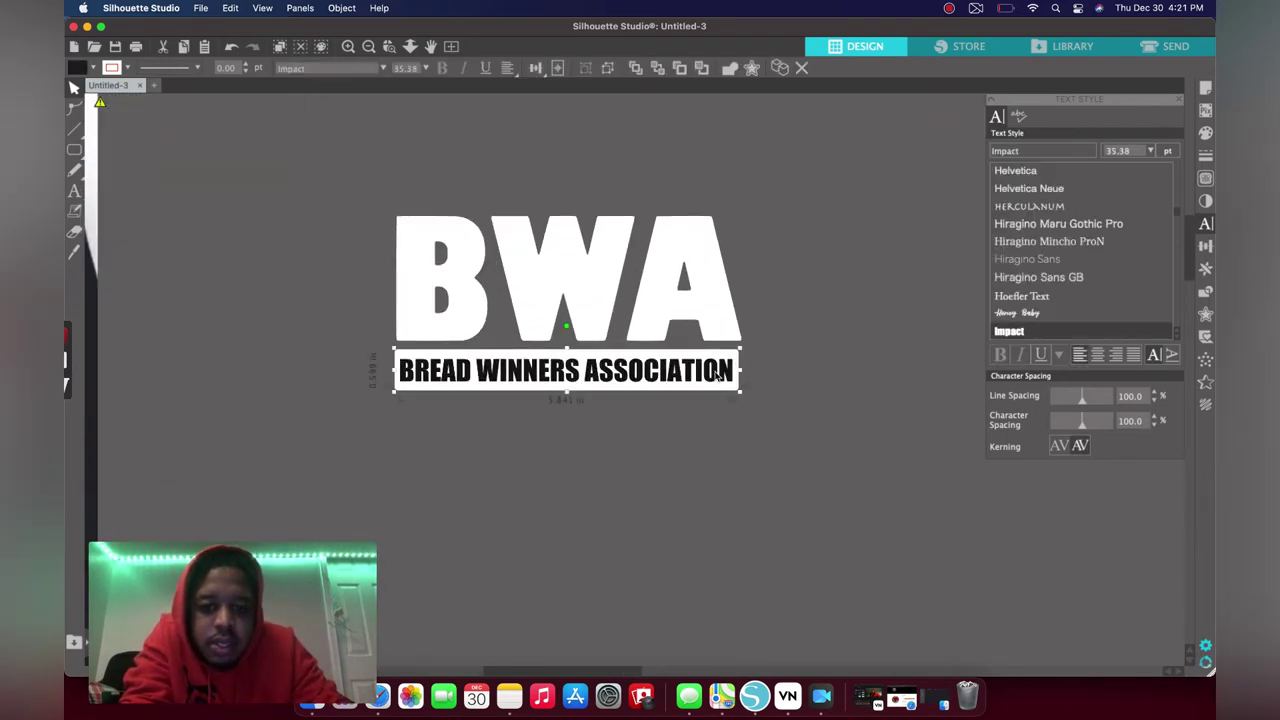
pyautogui.press('Up')
pyautogui.press('Up')
pyautogui.press('Up')
pyautogui.press('Up')
pyautogui.press('Up')
pyautogui.press('Up')
pyautogui.click(717, 389)
pyautogui.moveTo(568, 396); pyautogui.dragTo(570, 392)
pyautogui.click(688, 446)
# Nudge the tagline text and its white bar slightly to the left under the BWA letters.
pyautogui.click(548, 370)
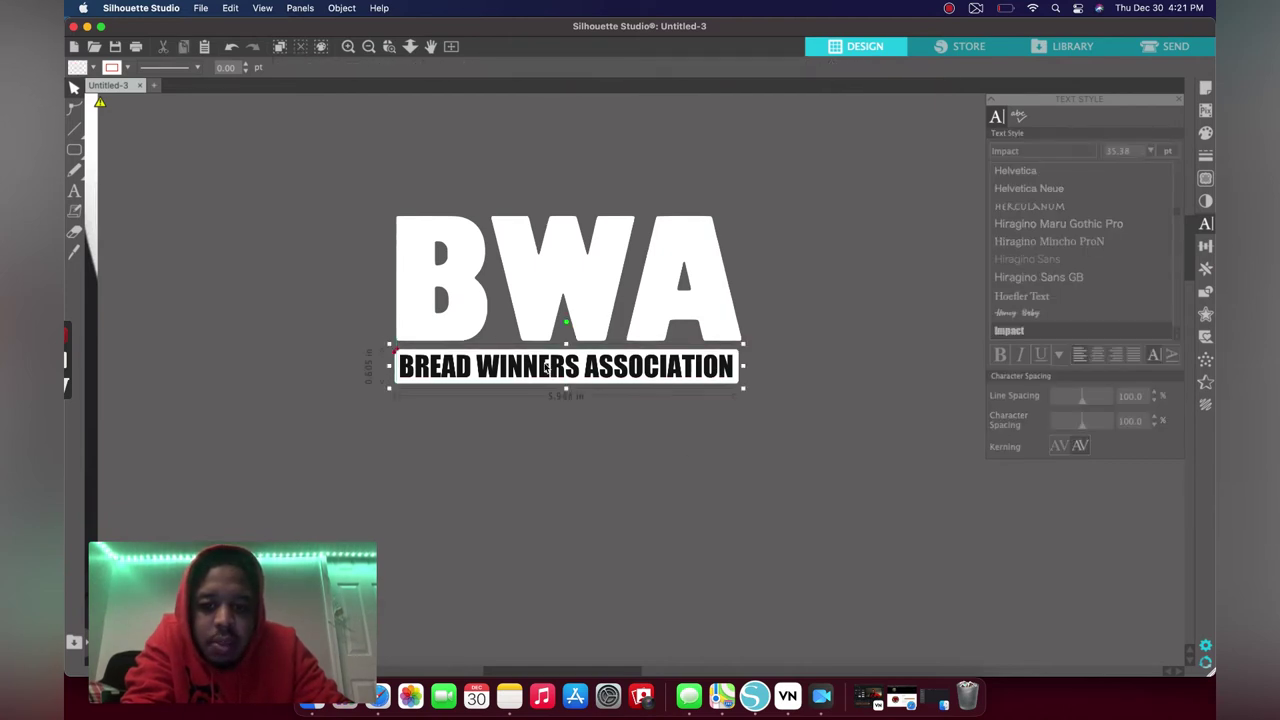
pyautogui.press('Left')
pyautogui.press('Left')
pyautogui.press('Left')
pyautogui.press('Left')
pyautogui.press('Left')
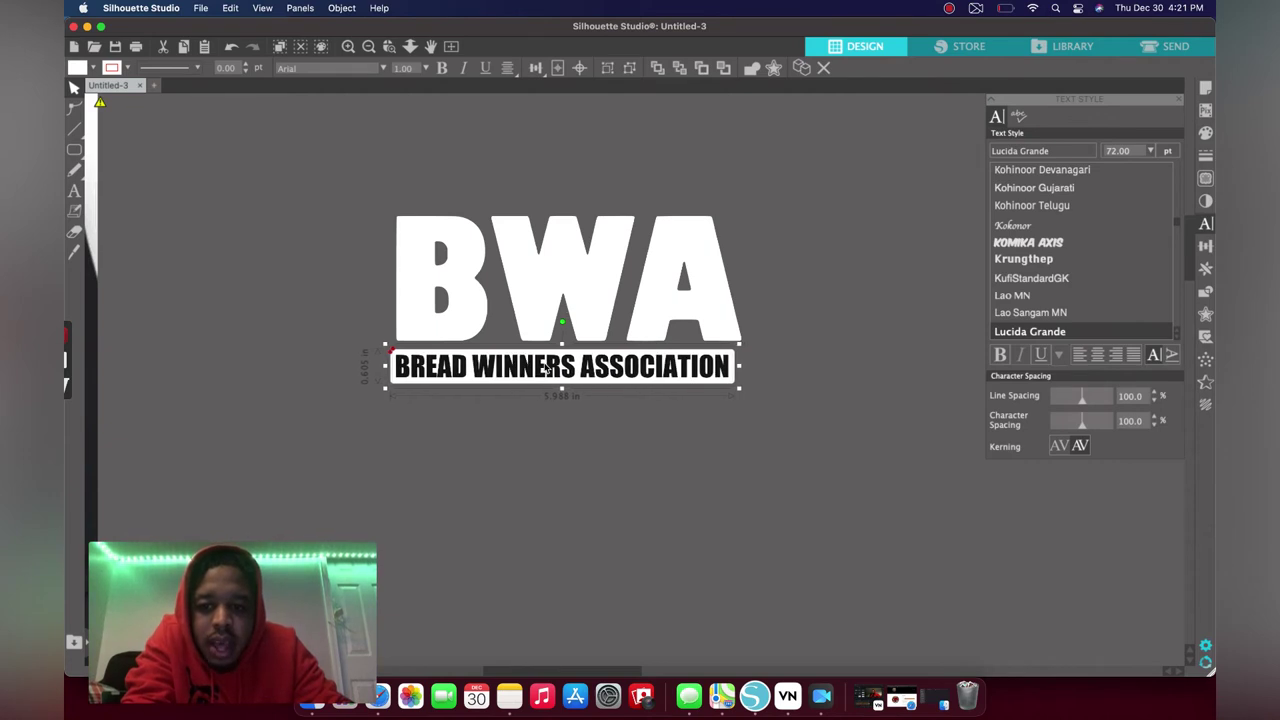
pyautogui.press('Left')
pyautogui.press('Left')
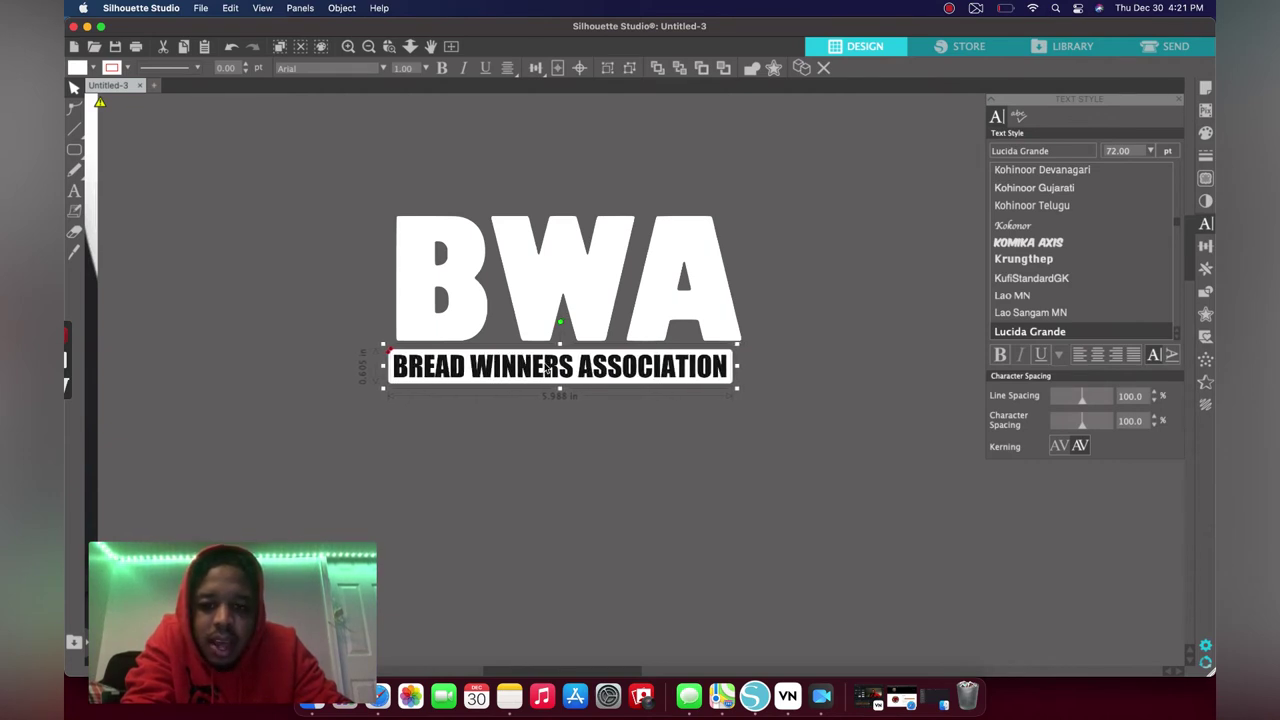
pyautogui.press('Right')
pyautogui.press('Right')
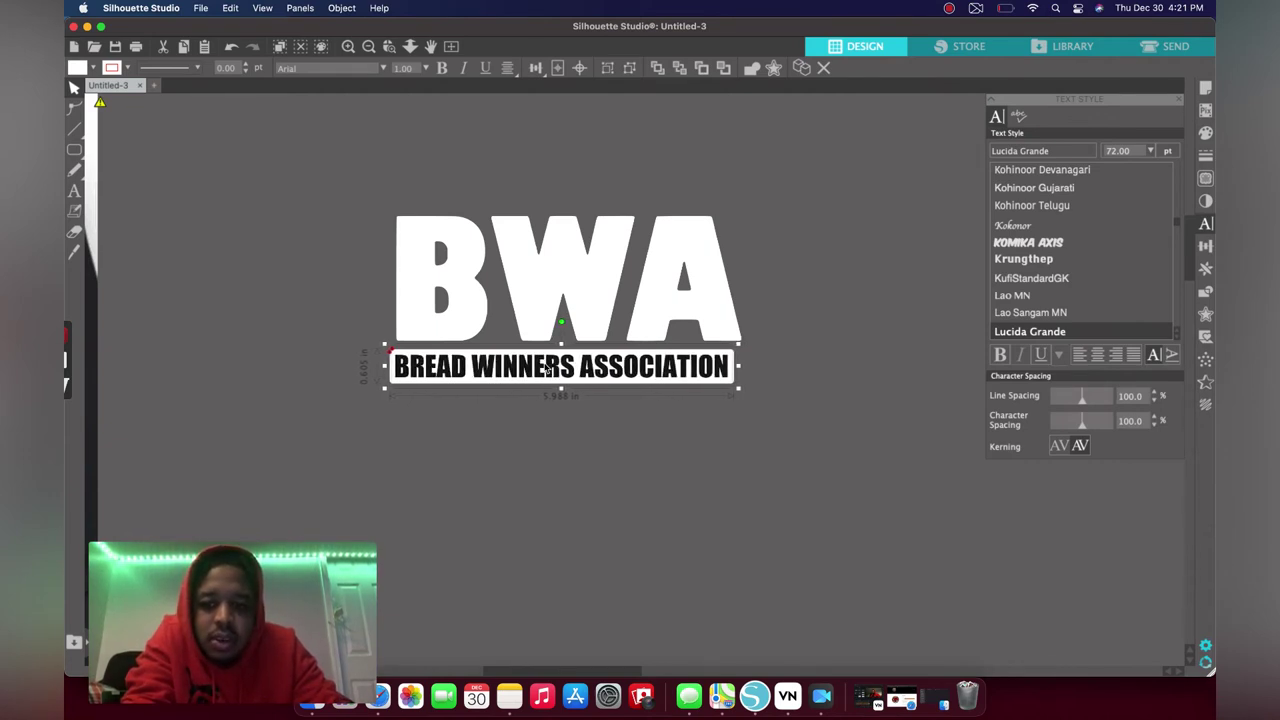
pyautogui.click(578, 485)
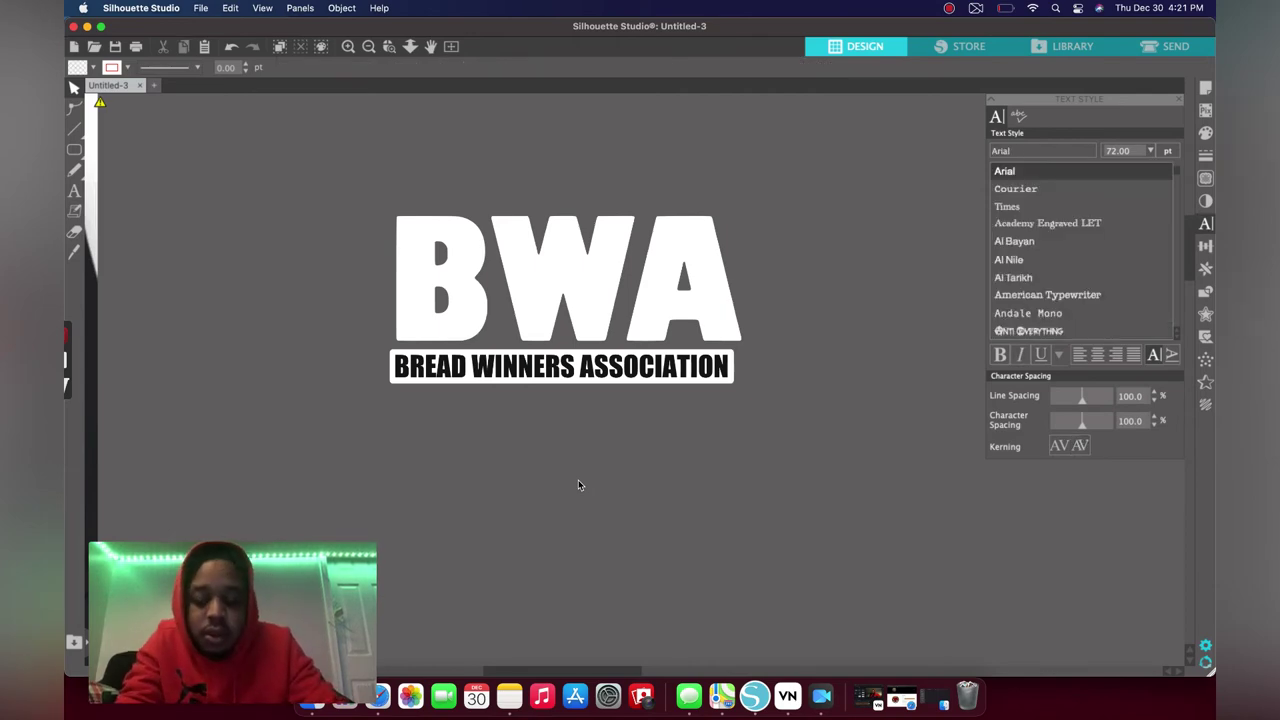
# Trace the FREE KEVIN GATES lettering on the child's held-up T-shirt and move the traced letters upward.
pyautogui.press('super+minus')
pyautogui.press('super+minus')
pyautogui.press('super+minus')
pyautogui.press('super+minus')
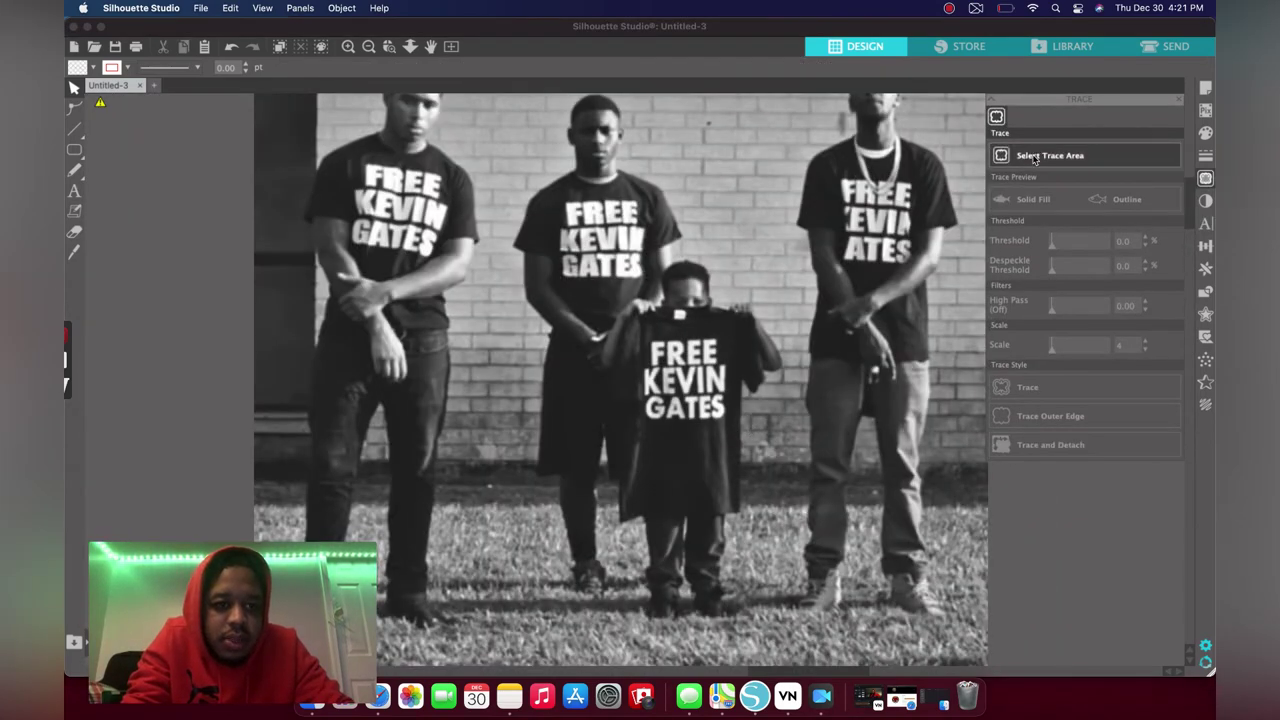
pyautogui.click(1034, 158)
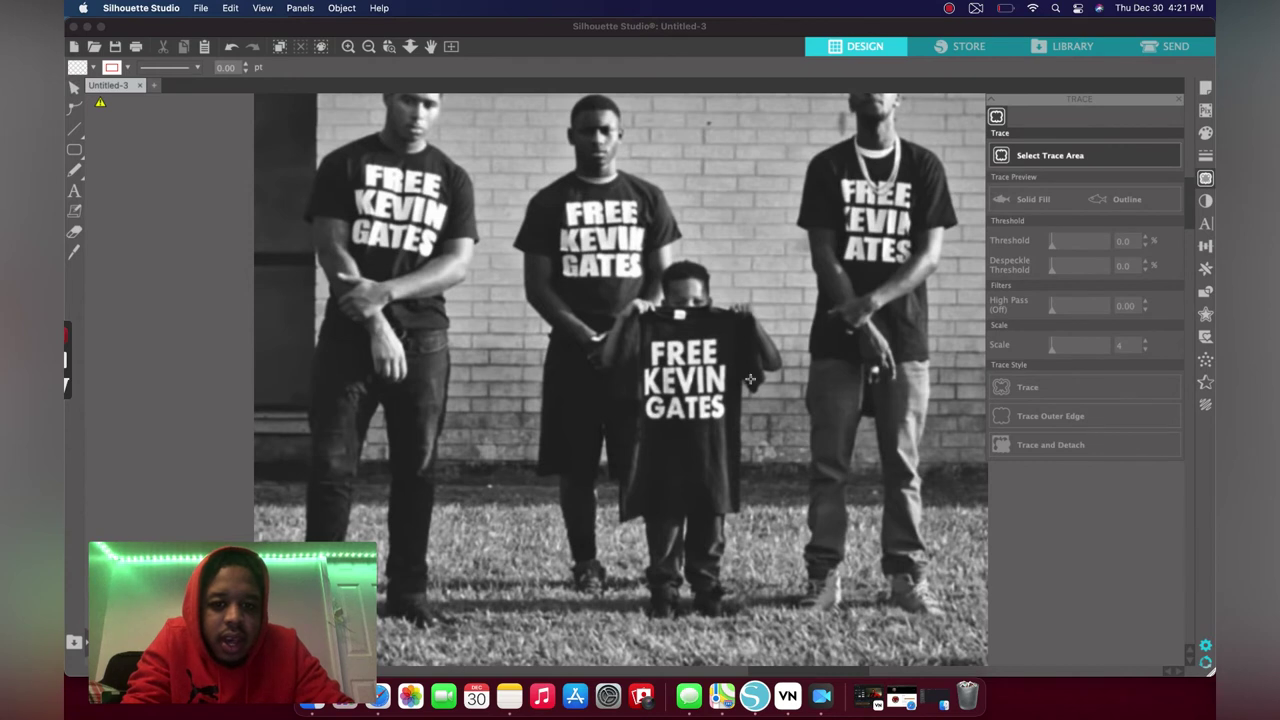
pyautogui.moveTo(741, 436); pyautogui.dragTo(636, 336)
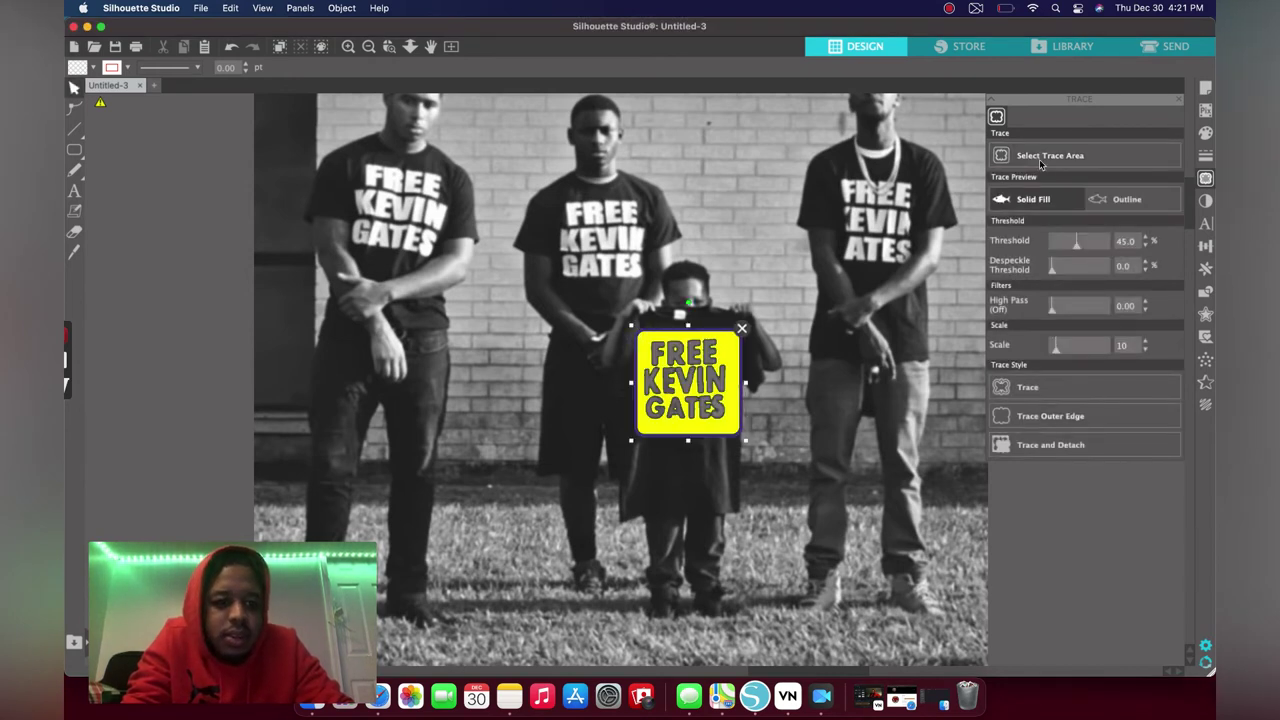
pyautogui.click(1052, 386)
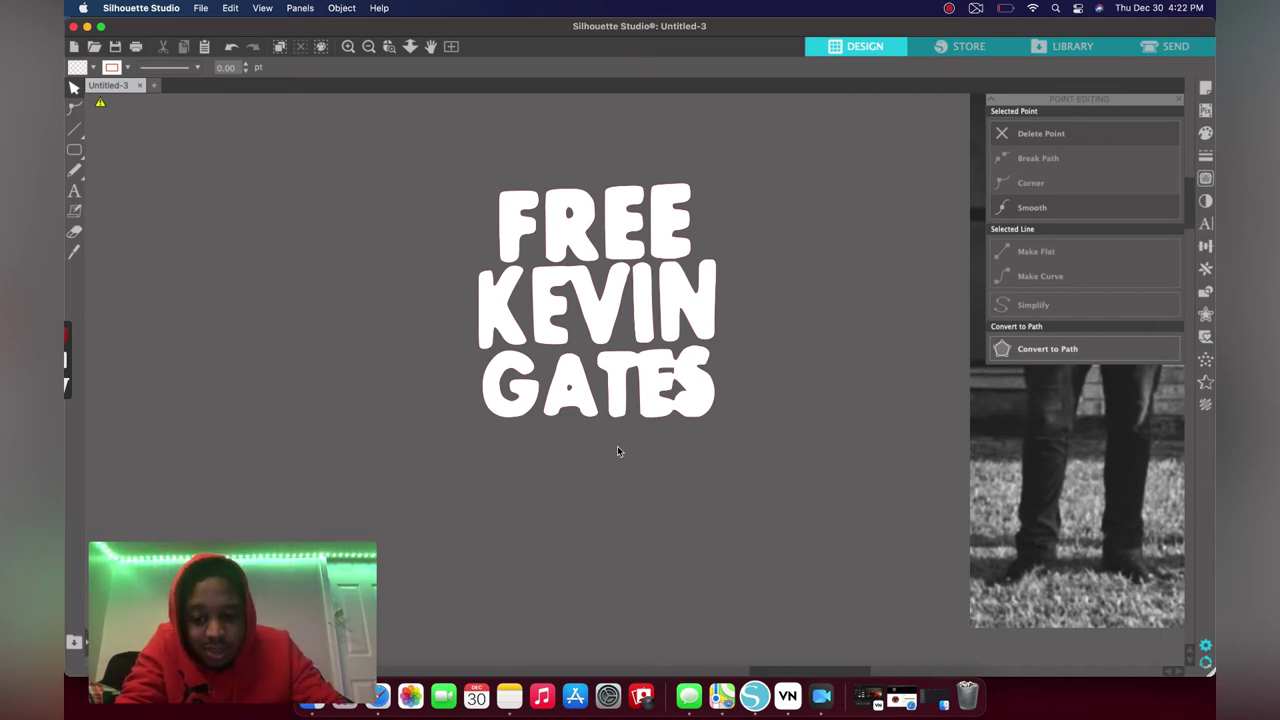
pyautogui.moveTo(681, 322); pyautogui.dragTo(680, 253)
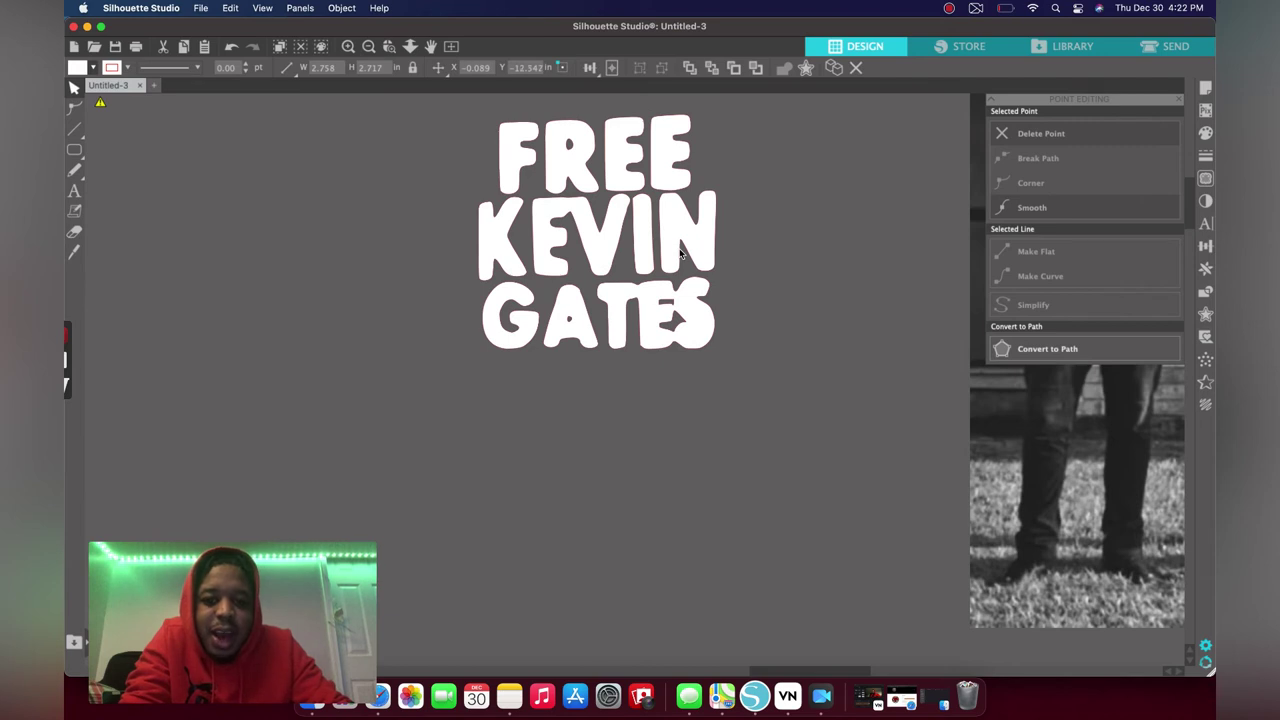
pyautogui.click(790, 243)
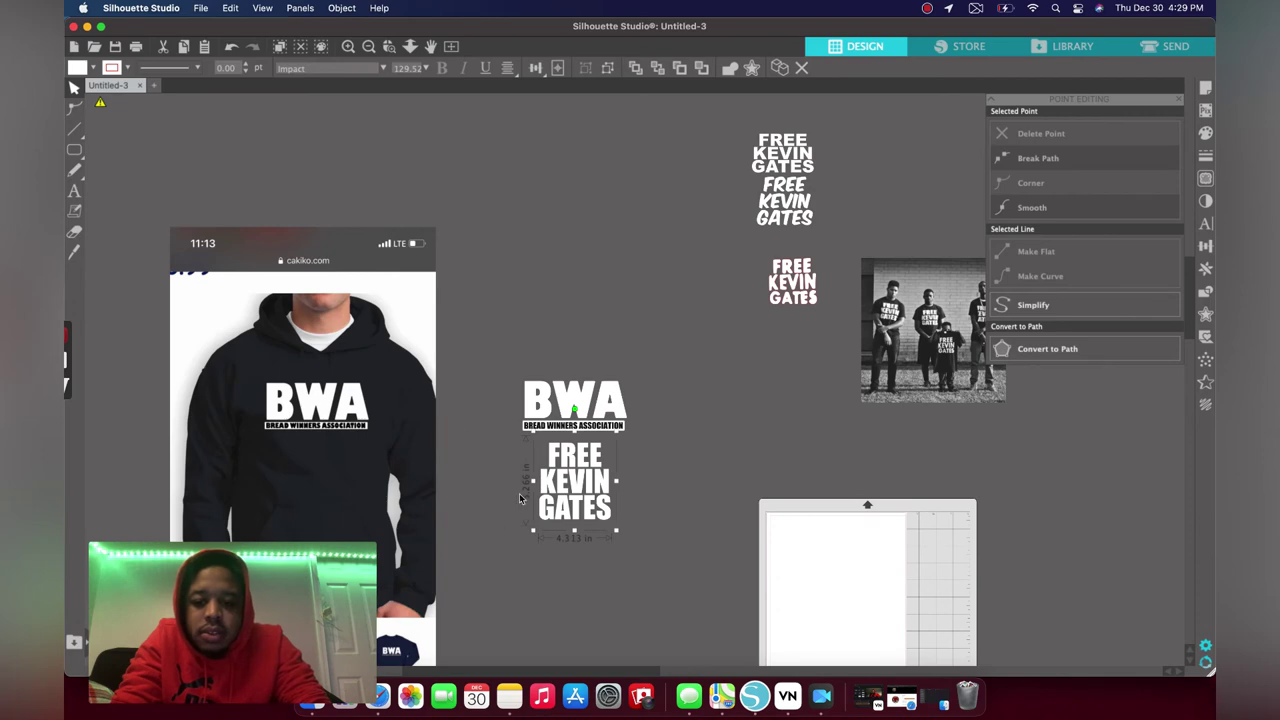
# Place the BWA logo with its tagline on the chest of the front-view black hoodie.
pyautogui.click(654, 505)
pyautogui.scroll(5, 654, 505)
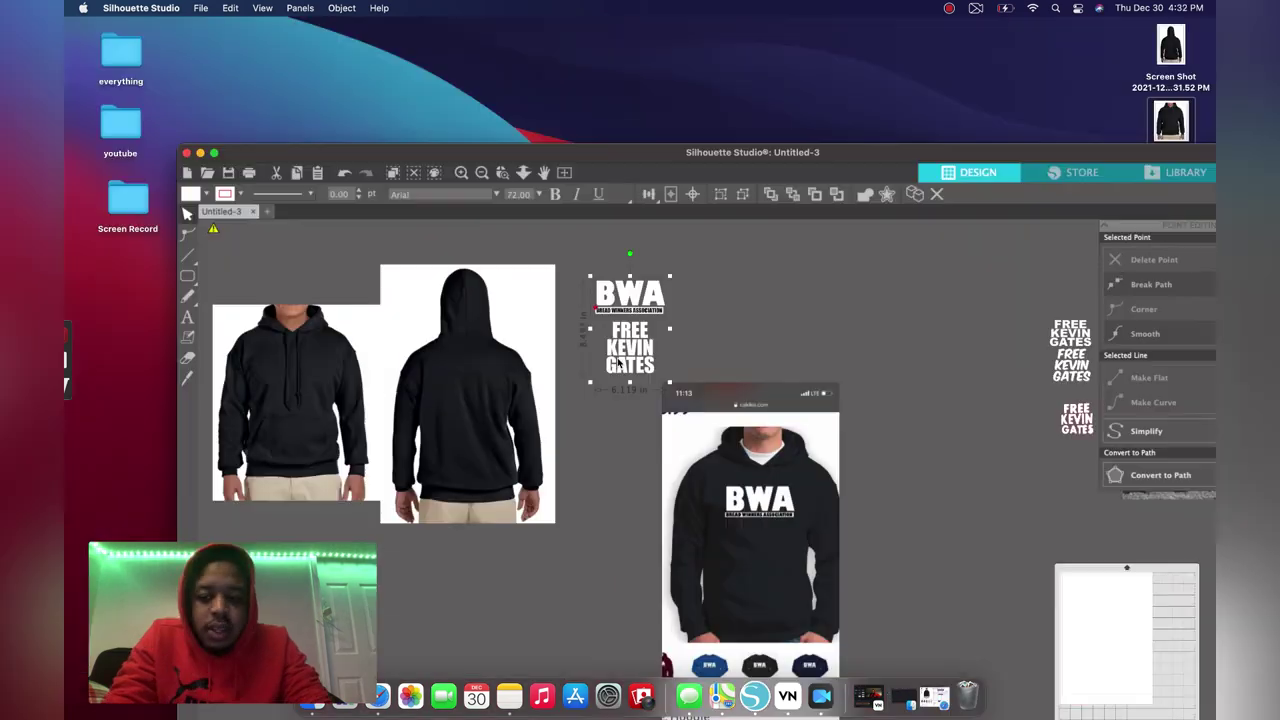
pyautogui.hscroll(-3, 614, 363)
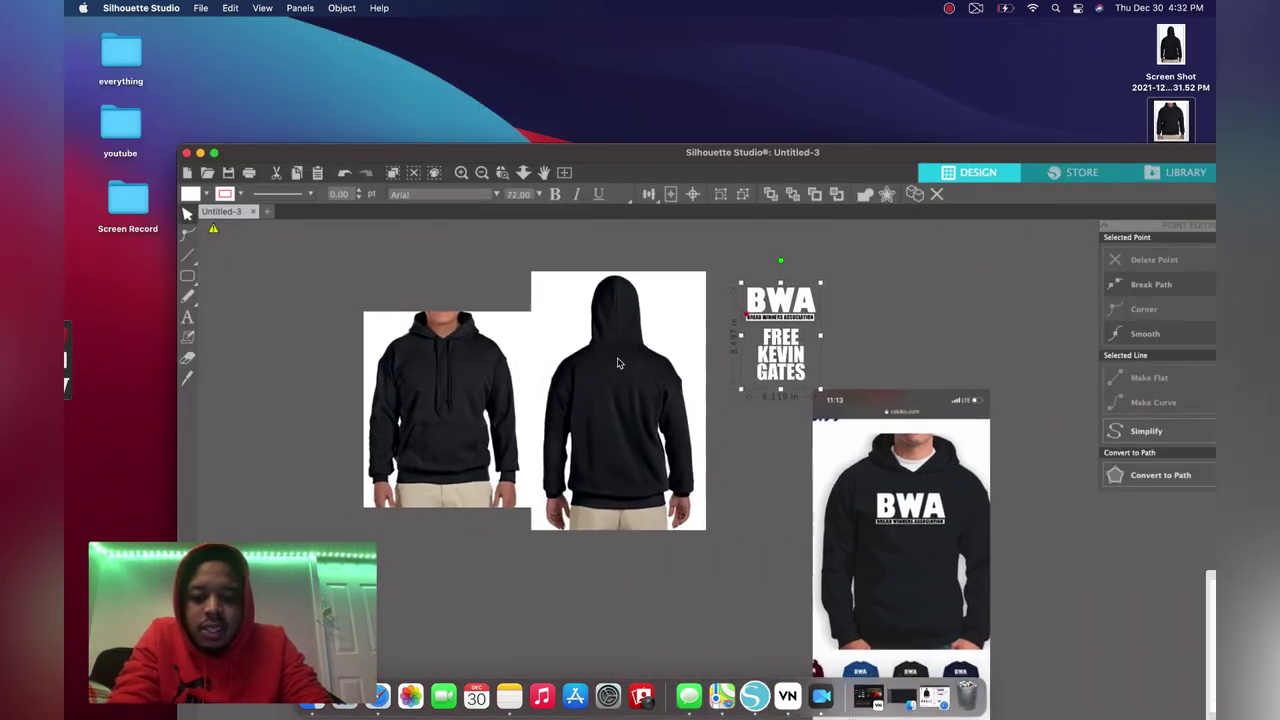
pyautogui.click(856, 287)
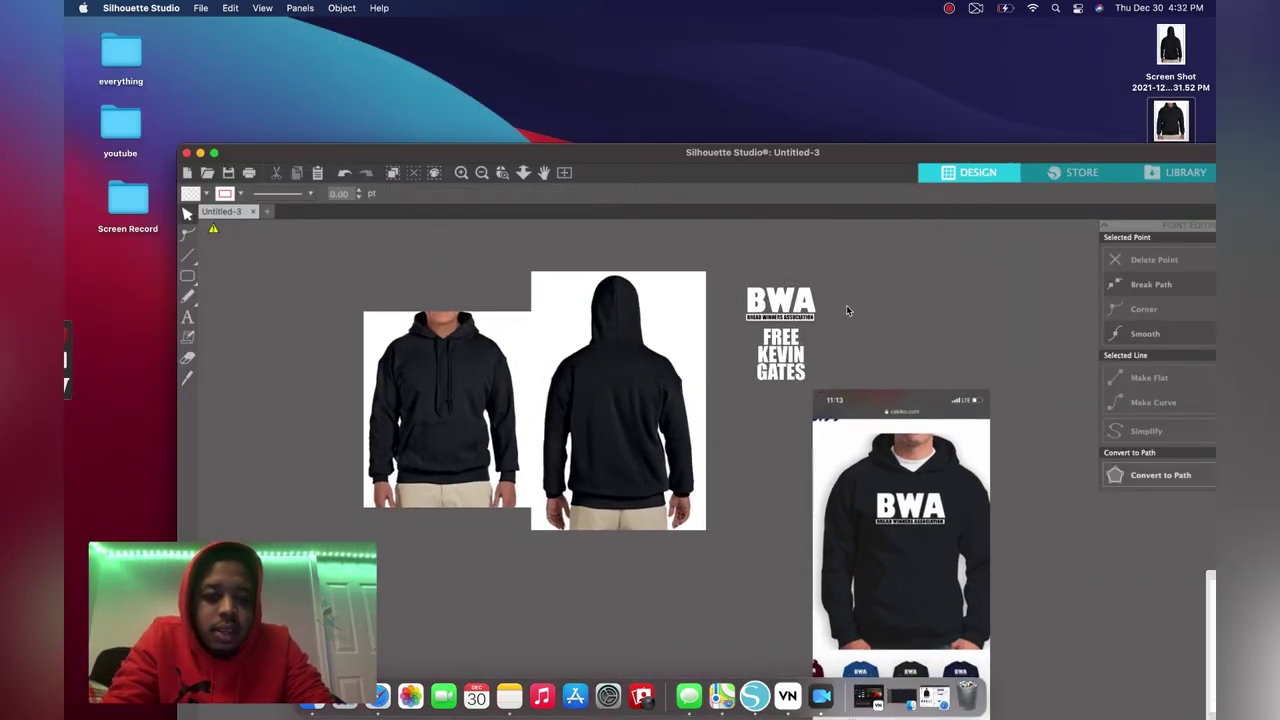
pyautogui.click(745, 290)
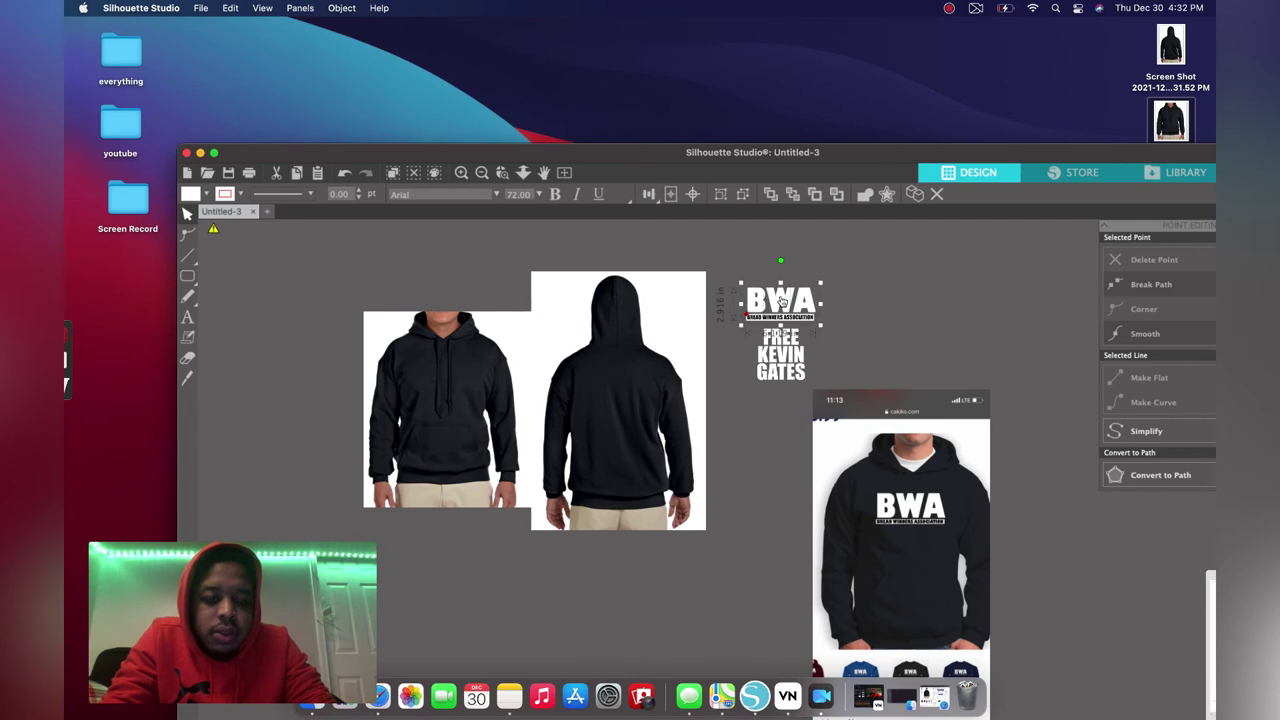
pyautogui.moveTo(782, 300); pyautogui.dragTo(444, 370)
# Place the FREE KEVIN GATES text on the back-view black hoodie, enlarge it and centre it on the back.
pyautogui.moveTo(774, 366); pyautogui.dragTo(612, 414)
pyautogui.moveTo(591, 368); pyautogui.dragTo(565, 348)
pyautogui.moveTo(606, 391)
pyautogui.mouseDown()
pyautogui.moveTo(619, 422)
pyautogui.moveTo(611, 405)
pyautogui.mouseUp()
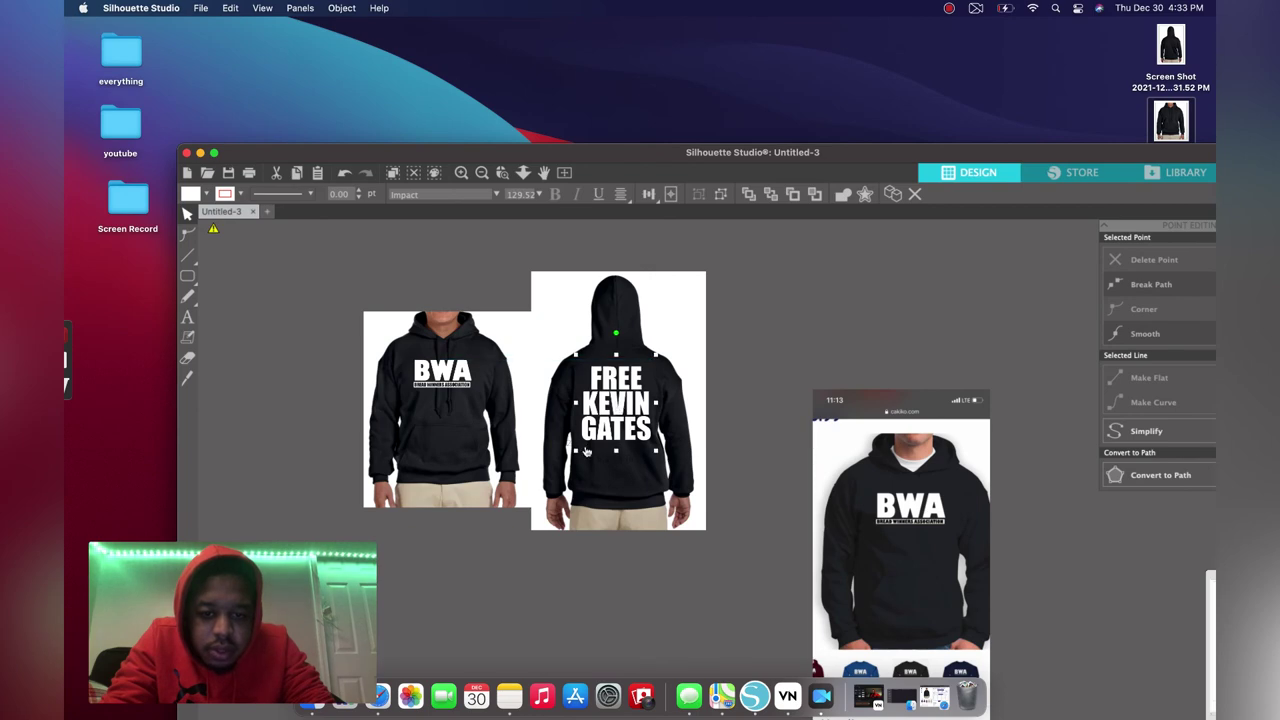